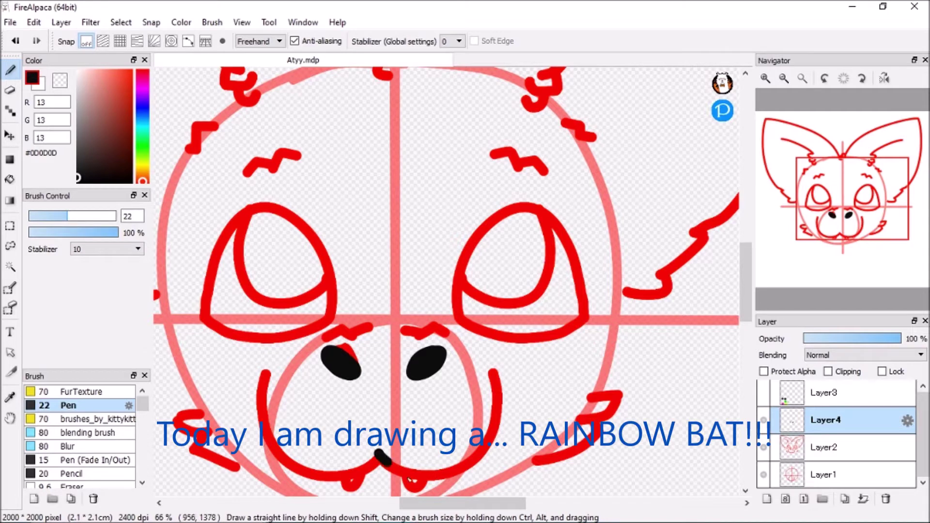
- Undo the last mouth stroke and set the pen's stabilizer to 5
{"action": "key", "text": "ctrl+z"}
{"action": "left_click", "coordinate": [107, 249]}
{"action": "left_click", "coordinate": [97, 305]}
{"action": "left_click_drag", "start_coordinate": [469, 465], "coordinate": [503, 382]}
{"action": "key", "text": "ctrl+z"}
{"action": "left_click_drag", "start_coordinate": [372, 454], "coordinate": [506, 438]}
{"action": "key", "text": "ctrl+z"}
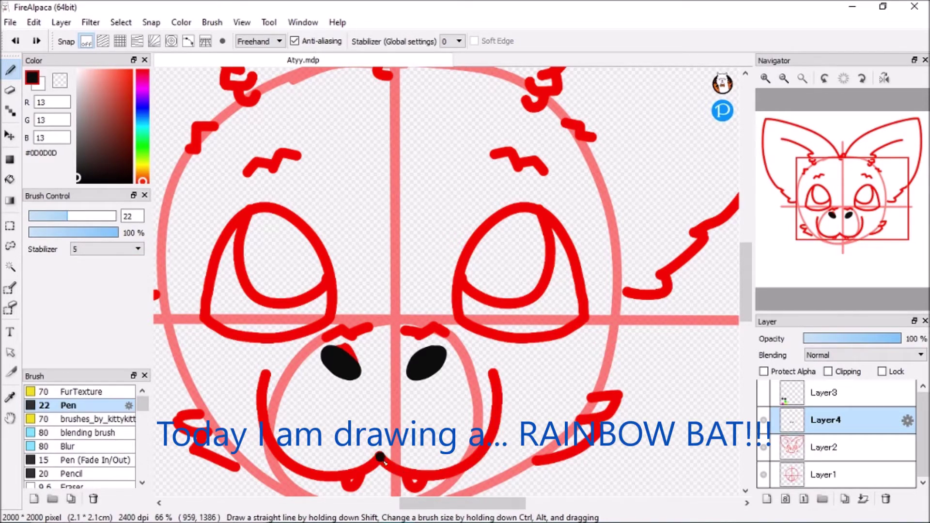
{"action": "left_click_drag", "start_coordinate": [377, 454], "coordinate": [408, 476]}
{"action": "key", "text": "ctrl+z"}
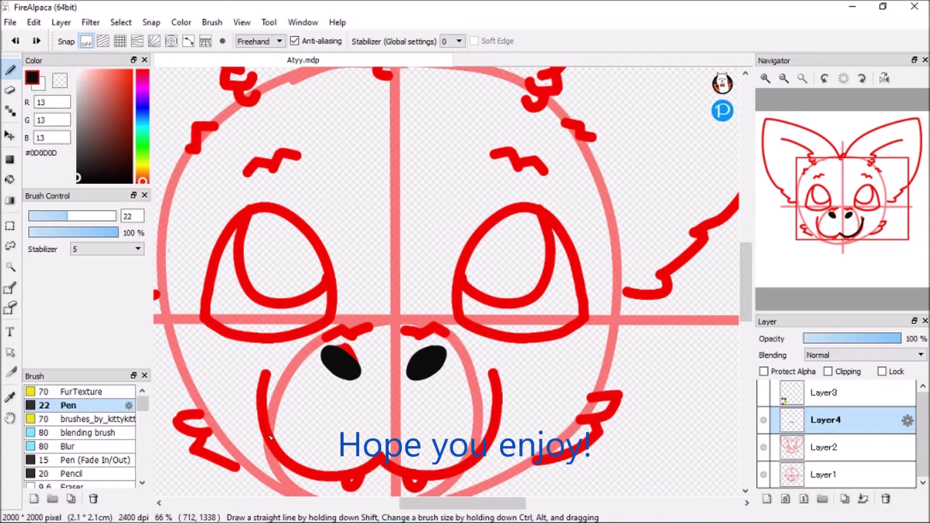
{"action": "left_click_drag", "start_coordinate": [503, 423], "coordinate": [500, 467]}
{"action": "key", "text": "ctrl+z"}
{"action": "mouse_move", "coordinate": [377, 455]}
{"action": "left_mouse_down"}
{"action": "mouse_move", "coordinate": [444, 474]}
{"action": "mouse_move", "coordinate": [503, 404]}
{"action": "mouse_move", "coordinate": [500, 368]}
{"action": "left_mouse_up"}
{"action": "key", "text": "ctrl+z"}
{"action": "key", "text": "ctrl+z"}
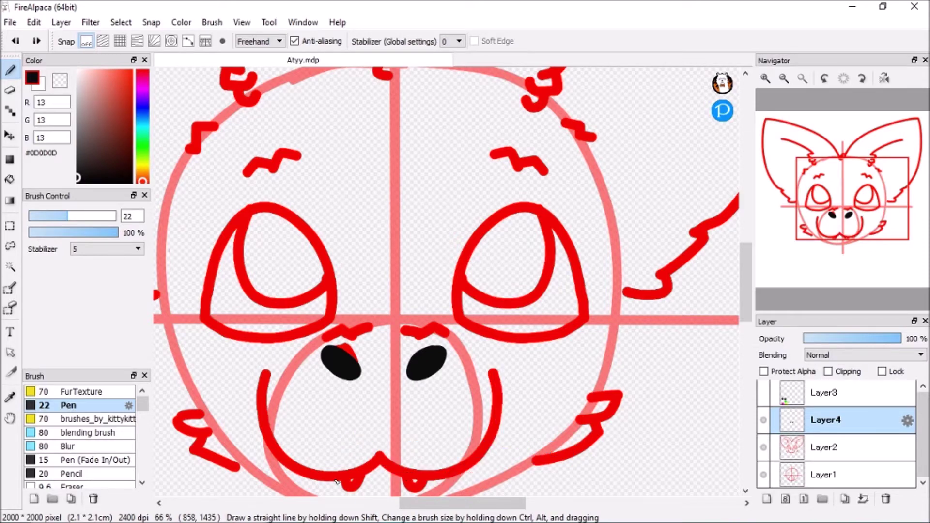
- Ink the right half of the mouth in black over the red sketch line
{"action": "scroll", "coordinate": [476, 463], "scroll_direction": "up", "scroll_amount": 4}
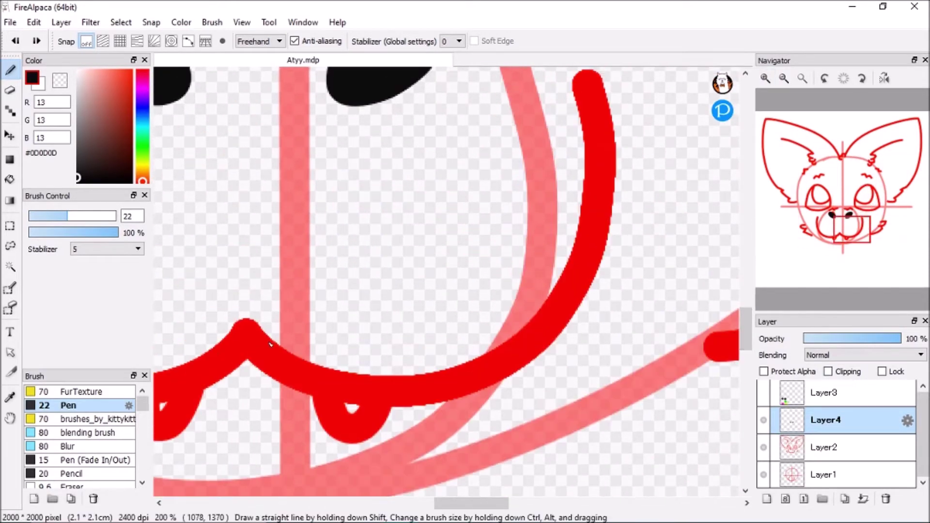
{"action": "mouse_move", "coordinate": [241, 333]}
{"action": "left_mouse_down"}
{"action": "mouse_move", "coordinate": [294, 373]}
{"action": "mouse_move", "coordinate": [401, 386]}
{"action": "mouse_move", "coordinate": [545, 315]}
{"action": "mouse_move", "coordinate": [597, 115]}
{"action": "mouse_move", "coordinate": [321, 399]}
{"action": "mouse_move", "coordinate": [485, 390]}
{"action": "mouse_move", "coordinate": [297, 375]}
{"action": "mouse_move", "coordinate": [444, 389]}
{"action": "mouse_move", "coordinate": [502, 181]}
{"action": "mouse_move", "coordinate": [330, 383]}
{"action": "mouse_move", "coordinate": [482, 364]}
{"action": "mouse_move", "coordinate": [590, 212]}
{"action": "mouse_move", "coordinate": [592, 70]}
{"action": "left_mouse_up"}
{"action": "key", "text": "ctrl+z"}
{"action": "key", "text": "ctrl+z"}
{"action": "key", "text": "ctrl+z"}
- Duplicate the line-art layer, flip its mouth curve onto the left half of the mouth, and merge the copy down
{"action": "left_click", "coordinate": [783, 78]}
{"action": "left_click", "coordinate": [844, 499]}
{"action": "left_click", "coordinate": [10, 266]}
{"action": "key", "text": "ctrl+a"}
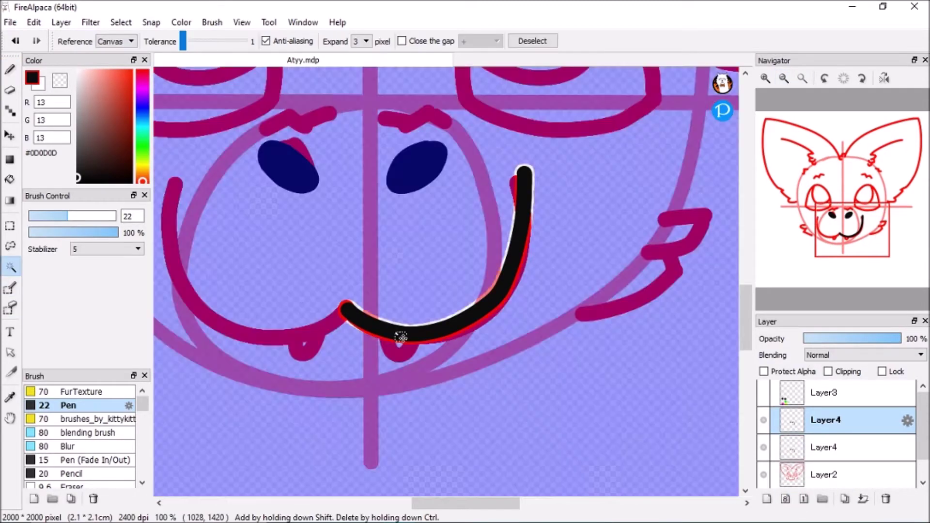
{"action": "key", "text": "ctrl+t"}
{"action": "left_click", "coordinate": [494, 481]}
{"action": "left_click_drag", "start_coordinate": [473, 280], "coordinate": [301, 295]}
{"action": "left_click", "coordinate": [668, 502]}
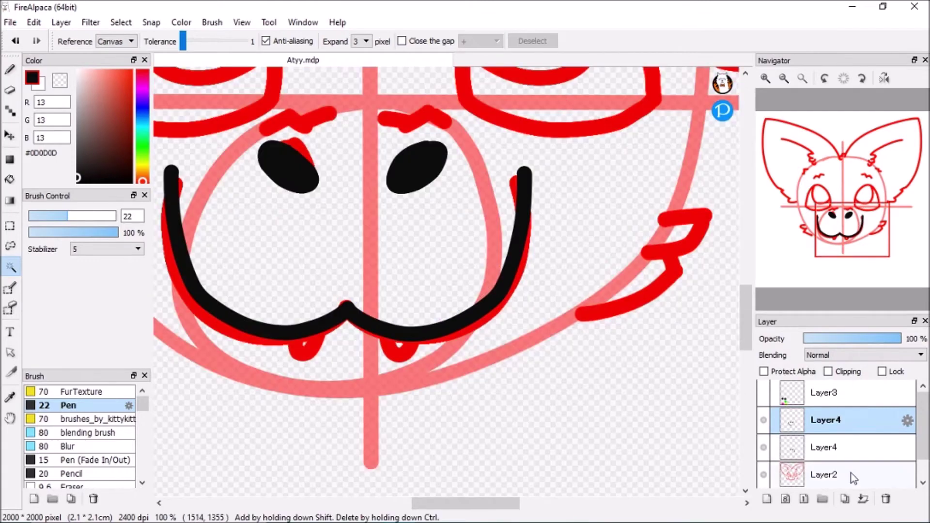
{"action": "left_click", "coordinate": [863, 499]}
- Ink the two fangs below the mouth and the fur tufts on both cheeks in black with the Pen
{"action": "left_click", "coordinate": [9, 69]}
{"action": "left_click_drag", "start_coordinate": [387, 339], "coordinate": [412, 348]}
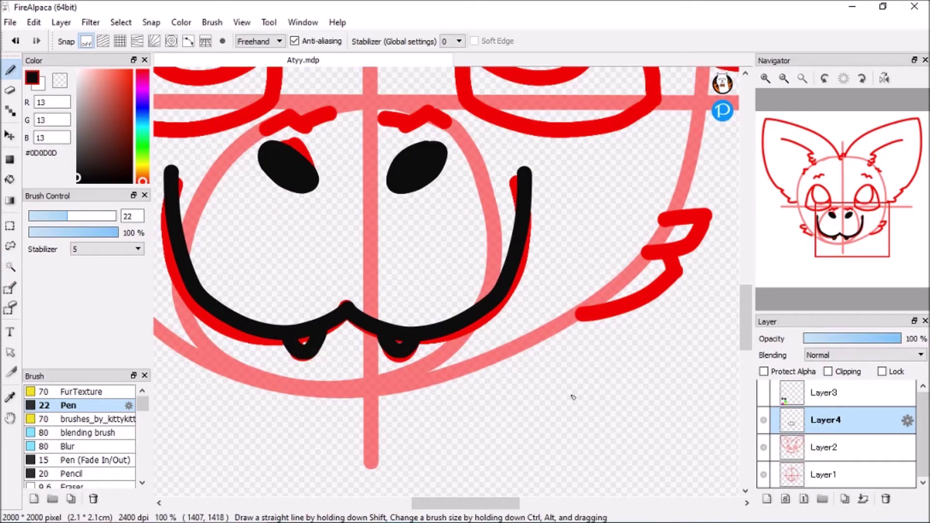
{"action": "scroll", "coordinate": [391, 224], "scroll_direction": "right", "scroll_amount": 5}
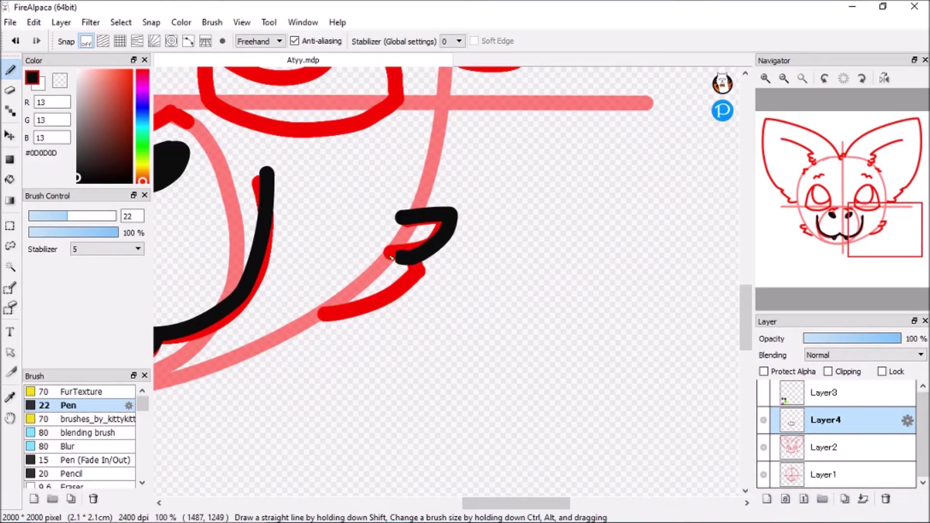
{"action": "key", "text": "ctrl+z"}
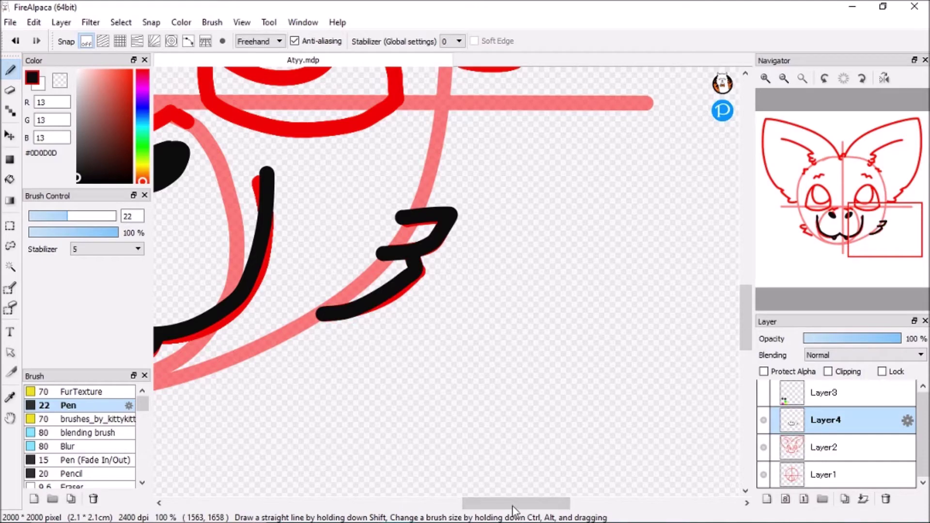
{"action": "mouse_move", "coordinate": [513, 505]}
{"action": "left_mouse_down"}
{"action": "mouse_move", "coordinate": [463, 520]}
{"action": "mouse_move", "coordinate": [413, 506]}
{"action": "left_mouse_up"}
{"action": "left_click_drag", "start_coordinate": [359, 242], "coordinate": [306, 243]}
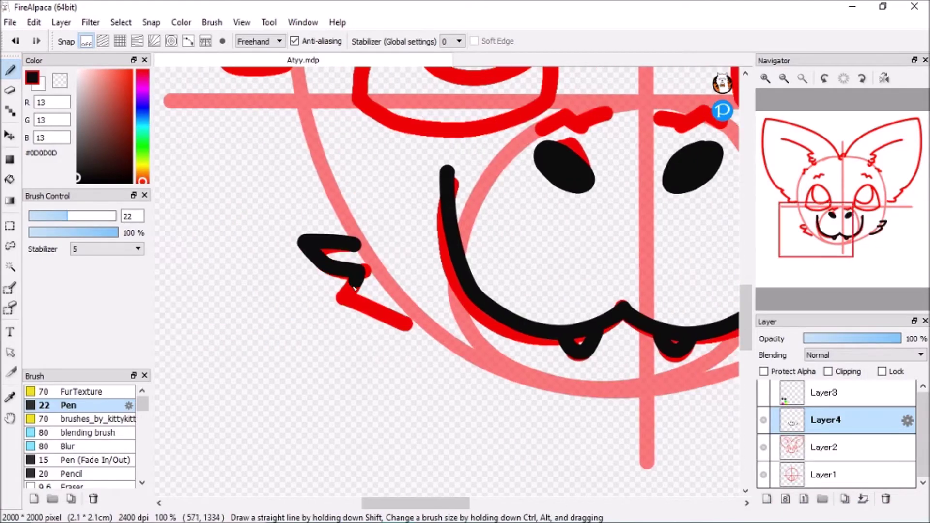
{"action": "left_click_drag", "start_coordinate": [432, 331], "coordinate": [432, 330]}
- Set the brush size to 11 and ink the zigzag creases above both nostrils
{"action": "scroll", "coordinate": [375, 269], "scroll_direction": "up", "scroll_amount": 6}
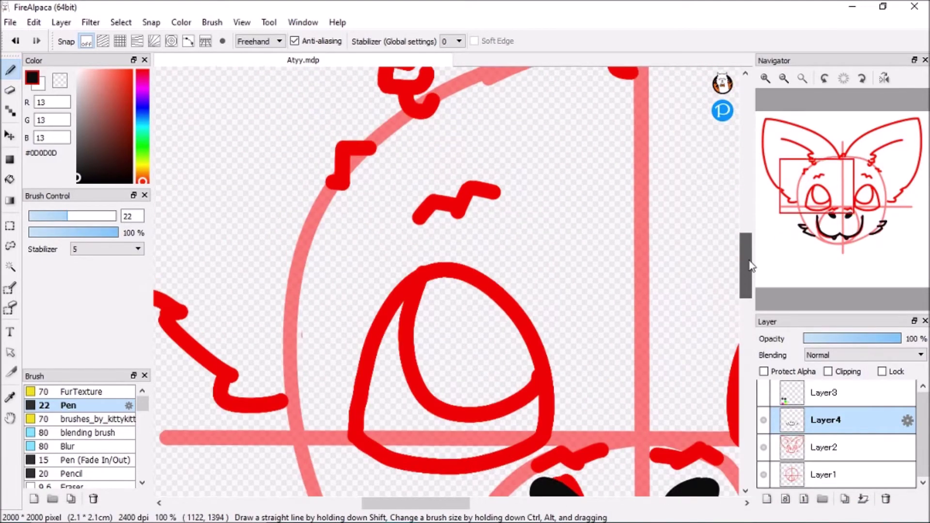
{"action": "scroll", "coordinate": [557, 350], "scroll_direction": "down", "scroll_amount": 2}
{"action": "type", "text": "11"}
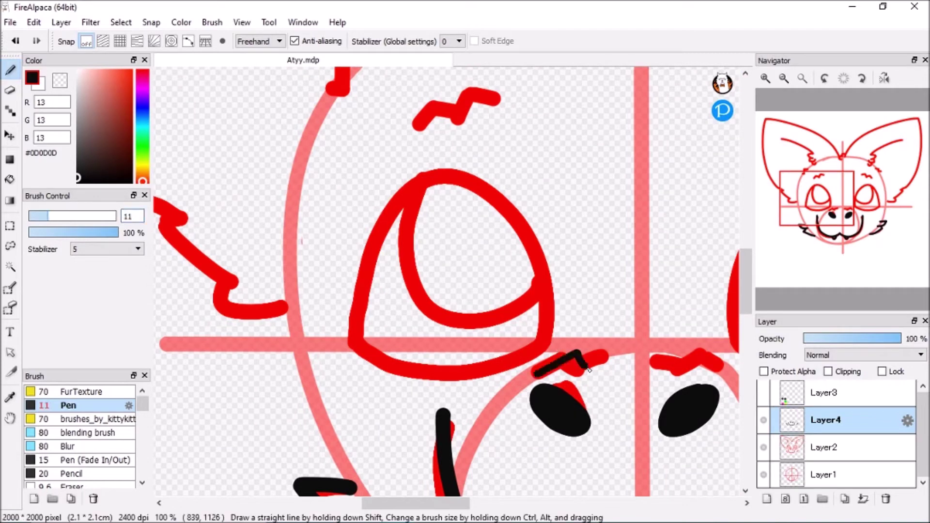
{"action": "left_click_drag", "start_coordinate": [589, 369], "coordinate": [603, 357]}
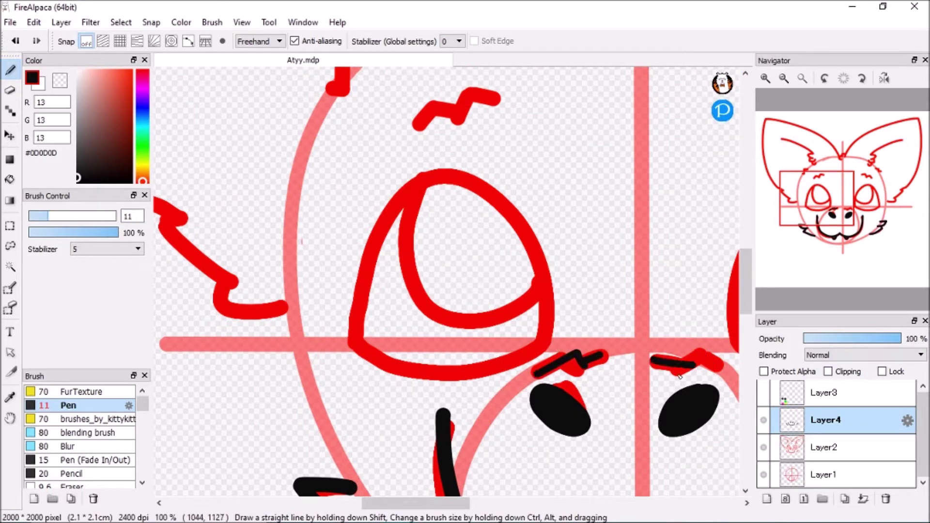
- Set the brush size to 22
{"action": "left_click", "coordinate": [132, 216]}
{"action": "type", "text": "22"}
{"action": "mouse_move", "coordinate": [353, 345]}
{"action": "left_mouse_down"}
{"action": "mouse_move", "coordinate": [470, 215]}
{"action": "mouse_move", "coordinate": [378, 249]}
{"action": "mouse_move", "coordinate": [484, 177]}
{"action": "left_mouse_up"}
{"action": "key", "text": "ctrl+z"}
{"action": "key", "text": "ctrl+z"}
{"action": "left_click_drag", "start_coordinate": [392, 250], "coordinate": [523, 274]}
{"action": "key", "text": "ctrl+z"}
{"action": "left_click_drag", "start_coordinate": [354, 344], "coordinate": [414, 186]}
{"action": "key", "text": "ctrl+z"}
- Set the pen's stabilizer to 10
{"action": "left_click", "coordinate": [131, 248]}
{"action": "left_click", "coordinate": [111, 357]}
{"action": "mouse_move", "coordinate": [353, 345]}
{"action": "left_mouse_down"}
{"action": "mouse_move", "coordinate": [368, 288]}
{"action": "mouse_move", "coordinate": [518, 271]}
{"action": "left_mouse_up"}
{"action": "key", "text": "ctrl+z"}
{"action": "left_click_drag", "start_coordinate": [362, 262], "coordinate": [540, 295]}
{"action": "key", "text": "ctrl+z"}
{"action": "mouse_move", "coordinate": [353, 345]}
{"action": "left_mouse_down"}
{"action": "mouse_move", "coordinate": [380, 258]}
{"action": "mouse_move", "coordinate": [523, 272]}
{"action": "left_mouse_up"}
{"action": "key", "text": "ctrl+z"}
{"action": "mouse_move", "coordinate": [353, 341]}
{"action": "left_mouse_down"}
{"action": "mouse_move", "coordinate": [440, 169]}
{"action": "mouse_move", "coordinate": [385, 221]}
{"action": "left_mouse_up"}
{"action": "key", "text": "ctrl+z"}
{"action": "left_click_drag", "start_coordinate": [492, 200], "coordinate": [538, 293]}
{"action": "key", "text": "ctrl+z"}
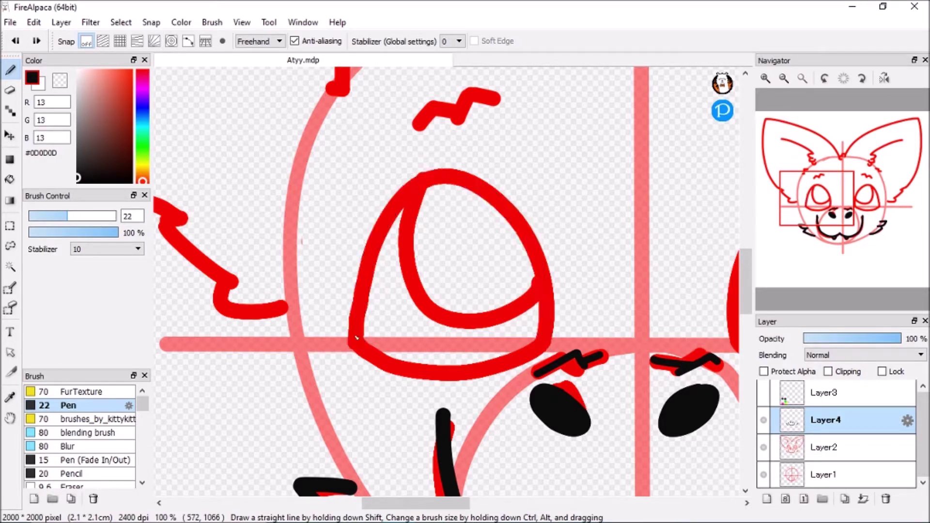
- Ink the left eye's arched upper outline and its curved lower edge in black
{"action": "mouse_move", "coordinate": [510, 219]}
{"action": "left_mouse_down"}
{"action": "mouse_move", "coordinate": [548, 304]}
{"action": "mouse_move", "coordinate": [545, 342]}
{"action": "left_mouse_up"}
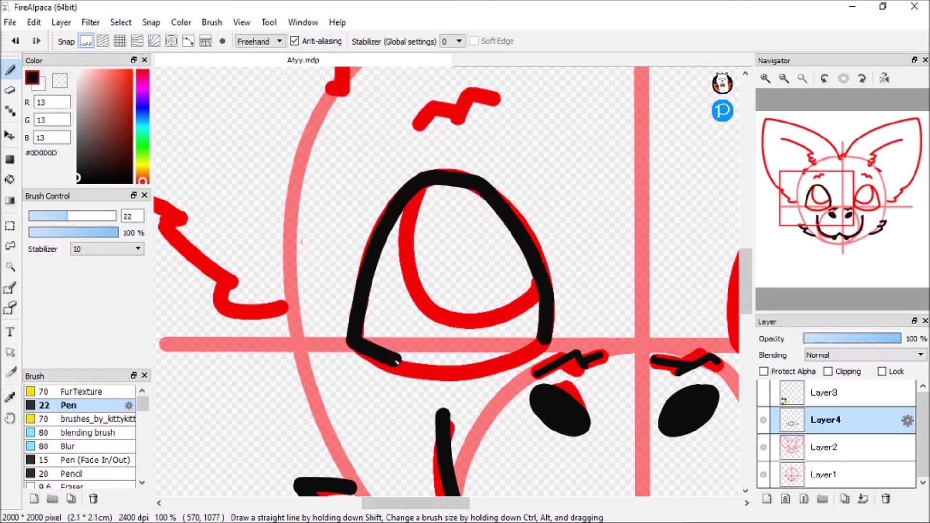
{"action": "left_click_drag", "start_coordinate": [474, 383], "coordinate": [544, 344]}
{"action": "key", "text": "ctrl+z"}
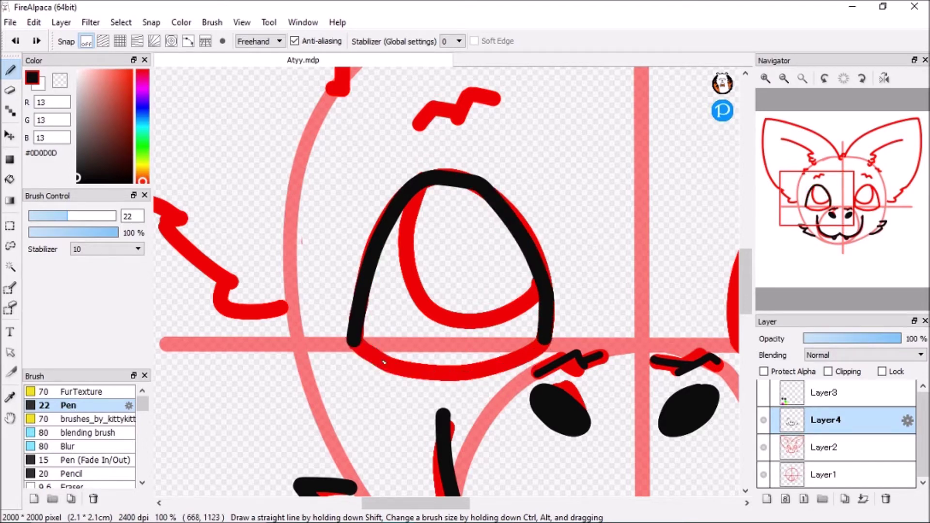
{"action": "left_click_drag", "start_coordinate": [460, 367], "coordinate": [541, 340]}
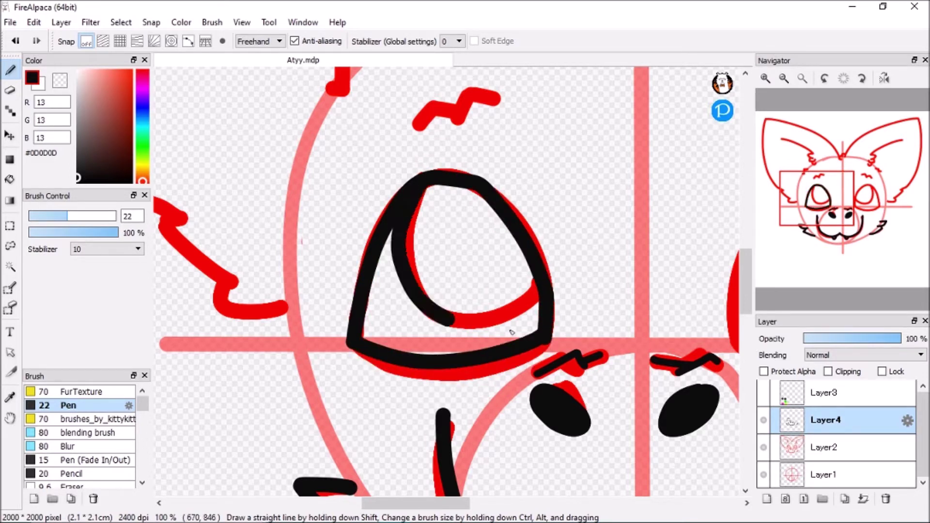
- Lasso and erase the uneven top segment of the left eye's outline, deselect, and redraw it as a smooth arc
{"action": "left_click", "coordinate": [10, 246]}
{"action": "left_click_drag", "start_coordinate": [430, 129], "coordinate": [420, 213]}
{"action": "left_click_drag", "start_coordinate": [519, 181], "coordinate": [516, 178]}
{"action": "left_click", "coordinate": [11, 69]}
{"action": "left_click", "coordinate": [59, 80]}
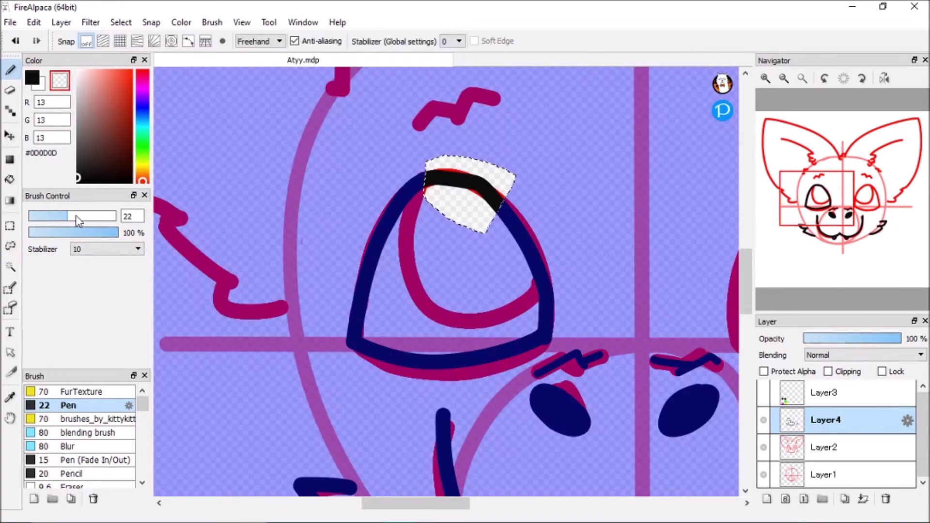
{"action": "left_click_drag", "start_coordinate": [68, 216], "coordinate": [117, 216]}
{"action": "key", "text": "Delete"}
{"action": "left_click", "coordinate": [32, 77]}
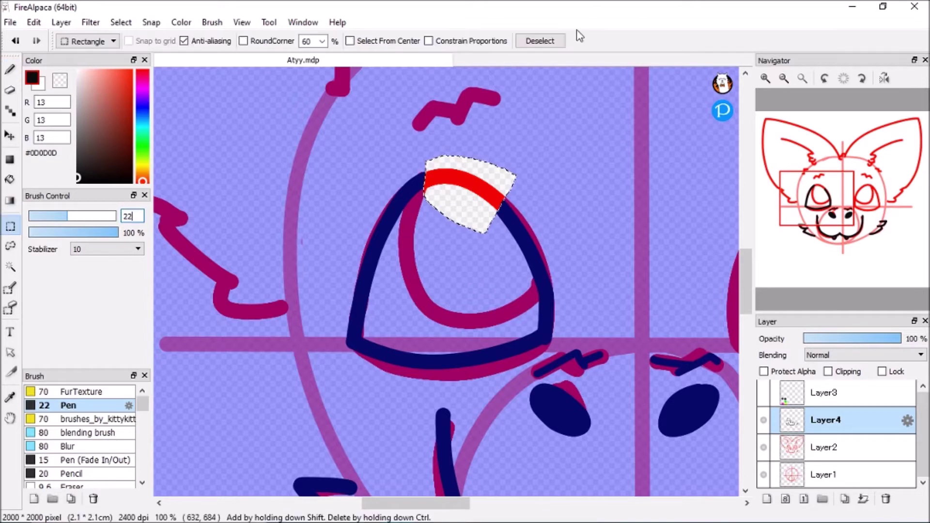
{"action": "key", "text": "ctrl+d"}
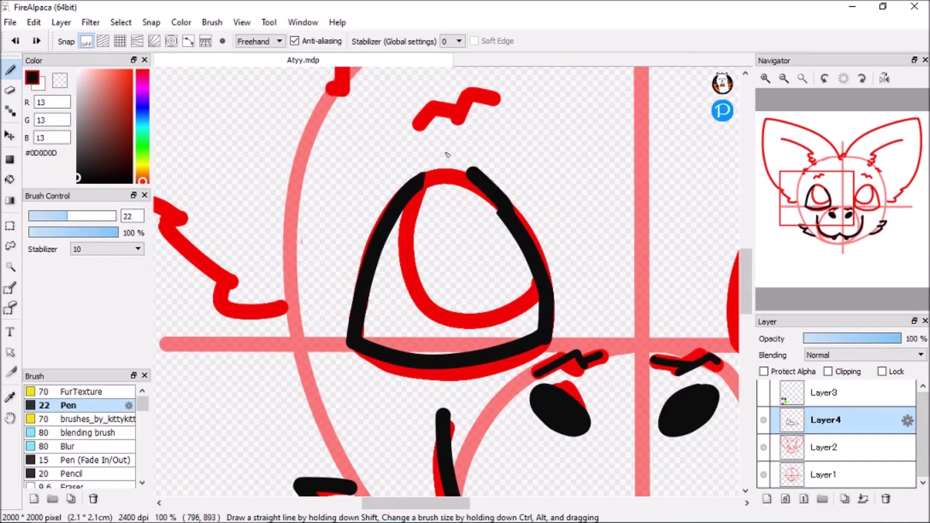
{"action": "key", "text": "ctrl+z"}
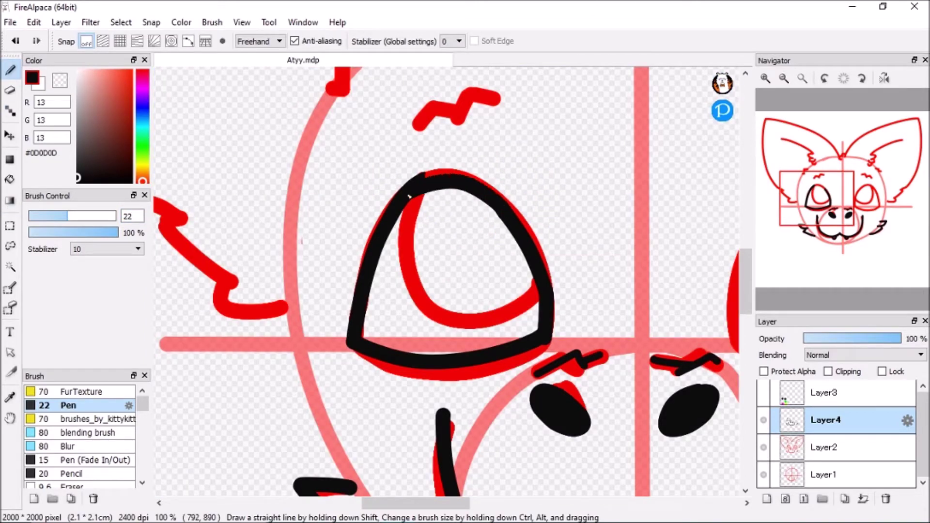
- Erase the bump at the top of the left eye's outline using a lasso selection, and ink the iris curve inside the eye
{"action": "key", "text": "l"}
{"action": "left_click_drag", "start_coordinate": [429, 180], "coordinate": [398, 170]}
{"action": "key", "text": "b"}
{"action": "key", "text": "x"}
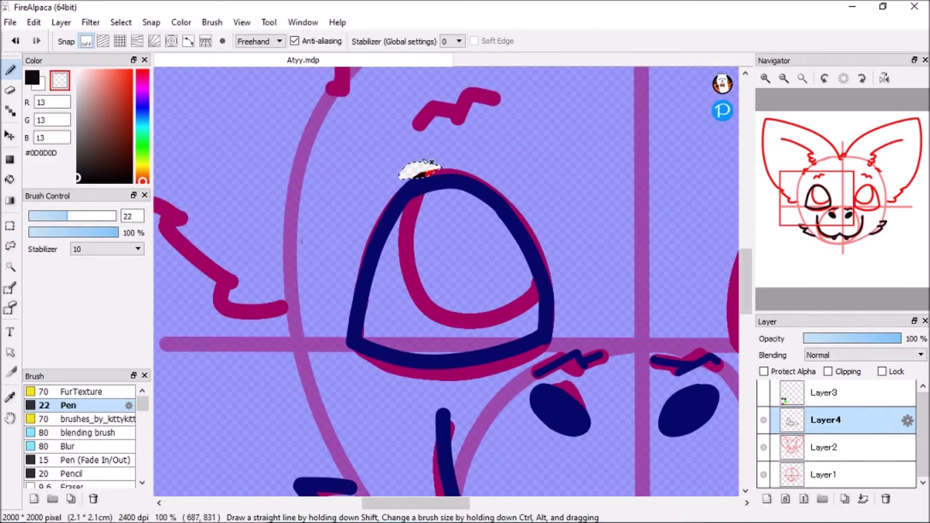
{"action": "left_click", "coordinate": [10, 226]}
{"action": "key", "text": "ctrl+d"}
{"action": "left_click", "coordinate": [10, 70]}
{"action": "mouse_move", "coordinate": [421, 193]}
{"action": "left_mouse_down"}
{"action": "mouse_move", "coordinate": [455, 333]}
{"action": "mouse_move", "coordinate": [538, 286]}
{"action": "left_mouse_up"}
- Duplicate the line-art layer and flip the selected left eye into place over the right eye sketch
{"action": "left_click", "coordinate": [784, 79]}
{"action": "left_click", "coordinate": [844, 499]}
{"action": "left_click", "coordinate": [10, 266]}
{"action": "left_click", "coordinate": [472, 252]}
{"action": "key", "text": "ctrl+t"}
{"action": "left_click_drag", "start_coordinate": [475, 255], "coordinate": [596, 256]}
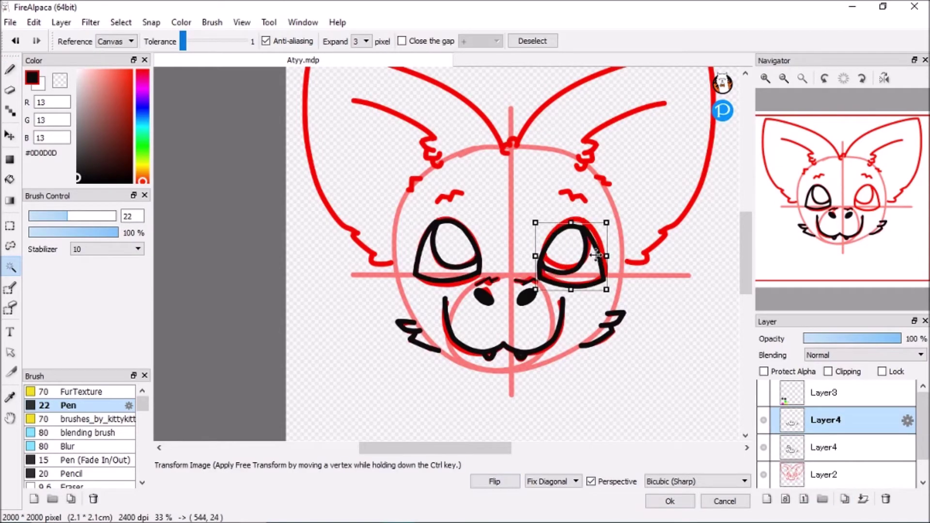
{"action": "left_click", "coordinate": [670, 500]}
{"action": "left_click", "coordinate": [532, 40]}
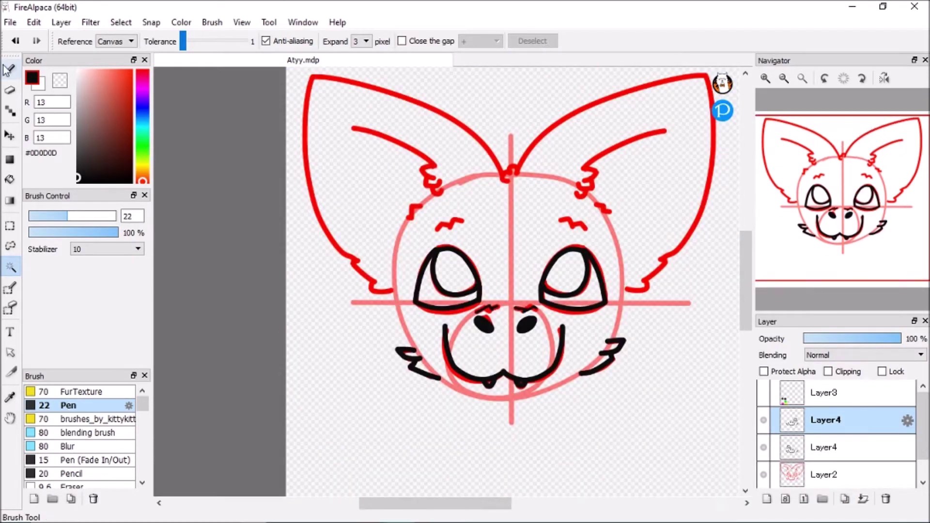
- Ink the two zigzag eyebrows above the eyes in black with the Pen
{"action": "left_click", "coordinate": [9, 70]}
{"action": "left_click_drag", "start_coordinate": [558, 222], "coordinate": [566, 221]}
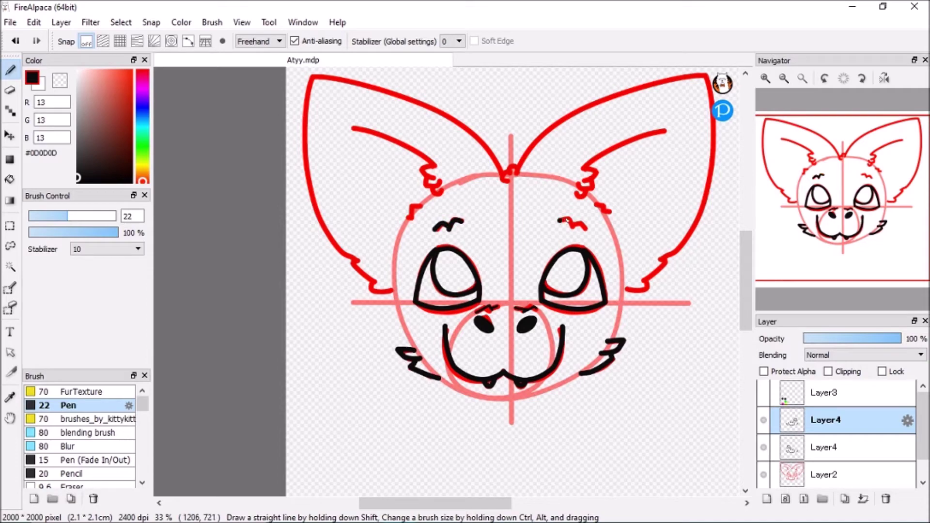
{"action": "scroll", "coordinate": [572, 264], "scroll_direction": "down", "scroll_amount": 1}
- Ink the right ear's outer outline in black, from the top of the head to the fur tufts at its base
{"action": "scroll", "coordinate": [279, 326], "scroll_direction": "up", "scroll_amount": 3}
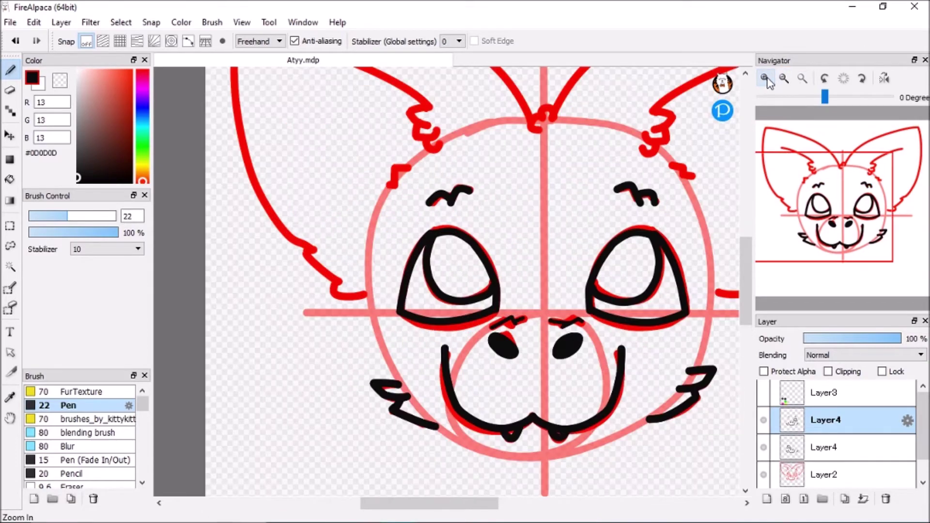
{"action": "mouse_move", "coordinate": [279, 326]}
{"action": "left_mouse_down"}
{"action": "mouse_move", "coordinate": [337, 250]}
{"action": "mouse_move", "coordinate": [494, 186]}
{"action": "left_mouse_up"}
{"action": "mouse_move", "coordinate": [555, 180]}
{"action": "left_mouse_down"}
{"action": "mouse_move", "coordinate": [577, 184]}
{"action": "mouse_move", "coordinate": [566, 157]}
{"action": "left_mouse_up"}
{"action": "scroll", "coordinate": [562, 167], "scroll_direction": "down", "scroll_amount": 1}
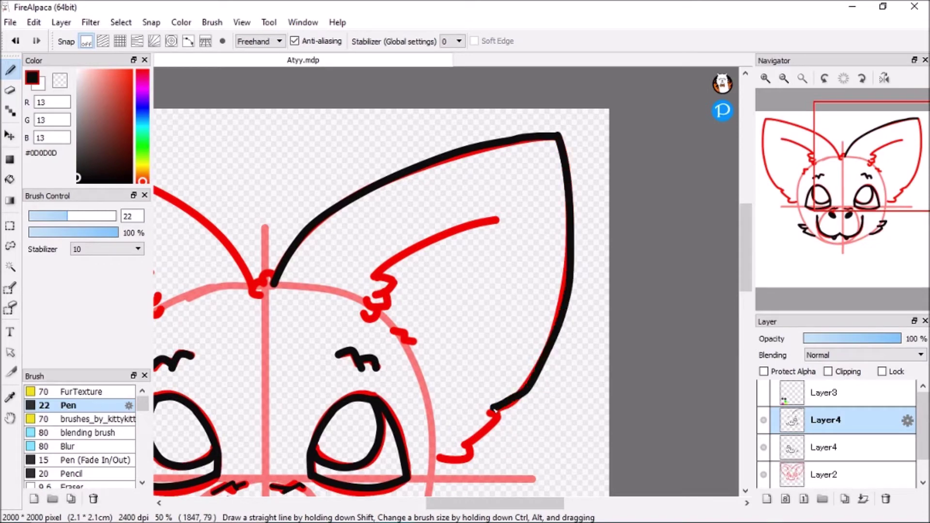
{"action": "key", "text": "ctrl+z"}
{"action": "left_click_drag", "start_coordinate": [574, 237], "coordinate": [500, 435]}
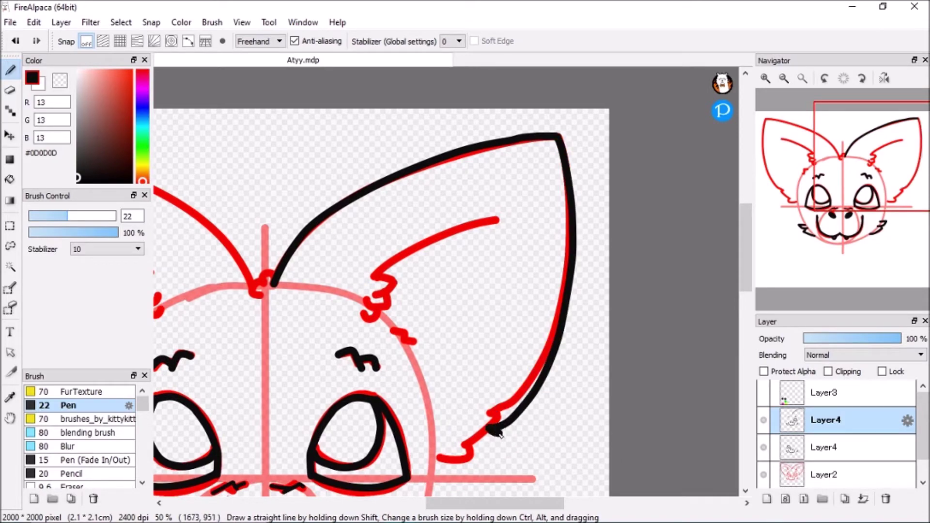
{"action": "key", "text": "ctrl+z"}
{"action": "left_click_drag", "start_coordinate": [743, 249], "coordinate": [743, 286]}
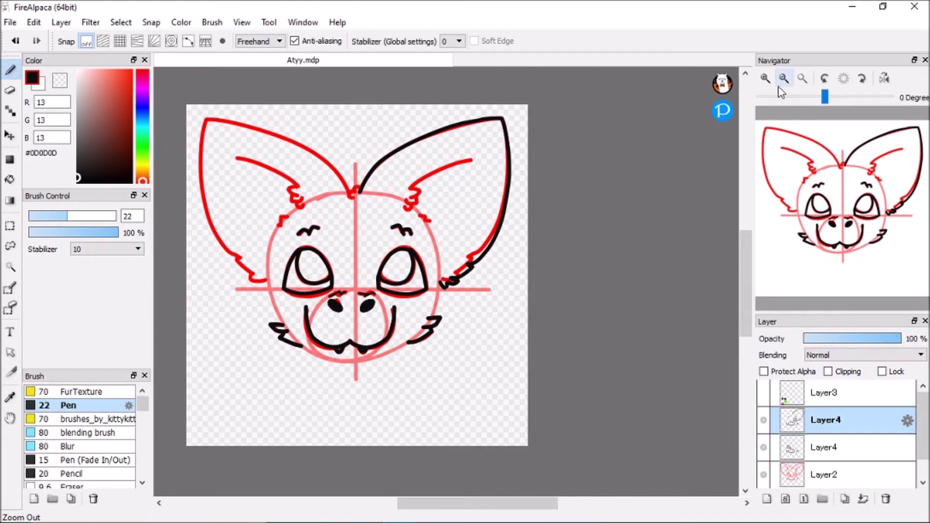
- Select the right ear's outline, flip its copy onto the left ear sketch, and merge the copied layer down
{"action": "left_click", "coordinate": [784, 78]}
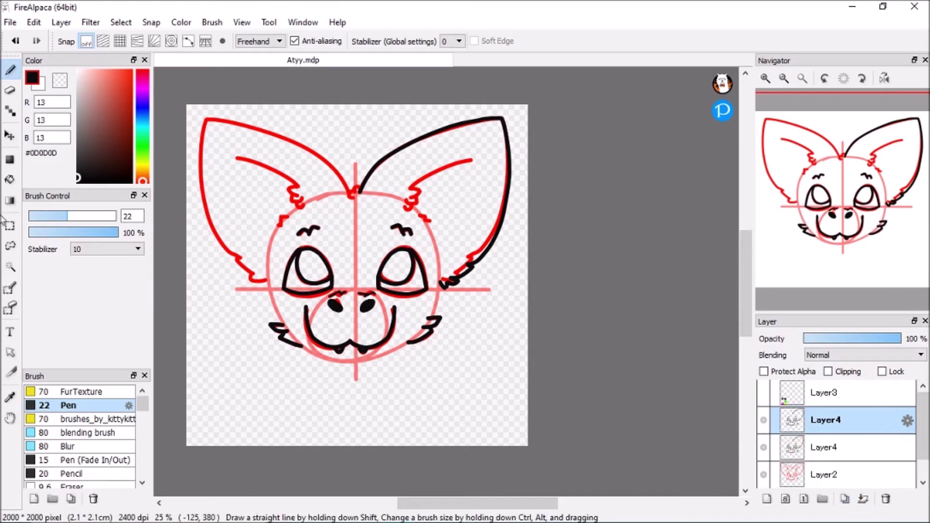
{"action": "left_click", "coordinate": [9, 266]}
{"action": "left_click", "coordinate": [370, 173]}
{"action": "key", "text": "ctrl+t"}
{"action": "left_click_drag", "start_coordinate": [436, 140], "coordinate": [300, 160]}
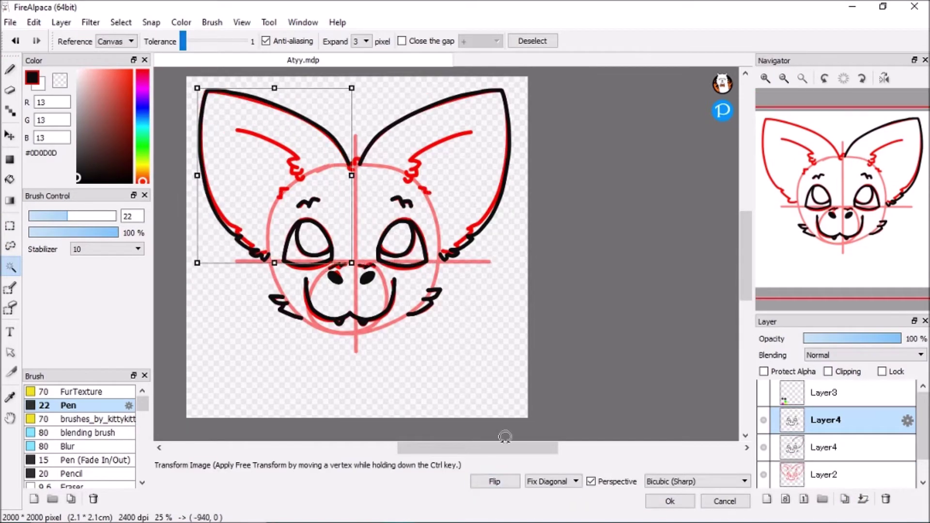
{"action": "left_click", "coordinate": [653, 501]}
{"action": "key", "text": "ctrl+d"}
{"action": "key", "text": "b"}
{"action": "left_click", "coordinate": [863, 499]}
- Ink the right ear's inner line and the fur tufts at its lower end
{"action": "scroll", "coordinate": [454, 164], "scroll_direction": "up", "scroll_amount": 3}
{"action": "key", "text": "ctrl+z"}
{"action": "key", "text": "ctrl+z"}
{"action": "key", "text": "ctrl+y"}
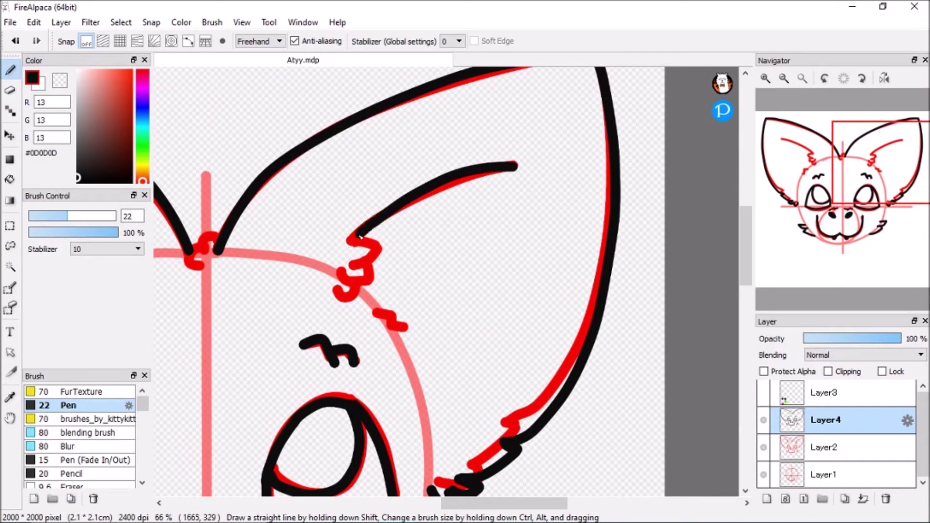
- Copy the right ear's inner line with its fur tufts, flip the copy onto the left ear sketch, and merge it down
{"action": "left_click", "coordinate": [784, 78]}
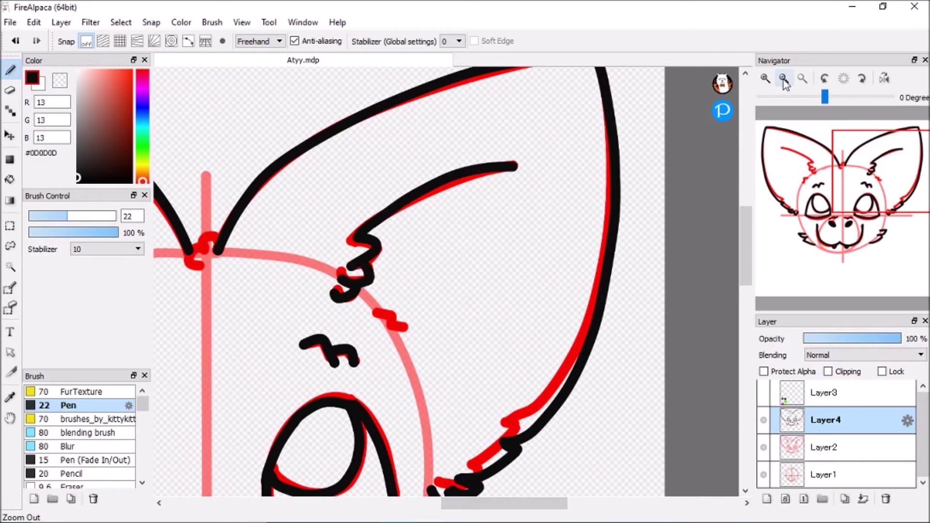
{"action": "left_click", "coordinate": [863, 498]}
{"action": "key", "text": "w"}
{"action": "left_click", "coordinate": [383, 242]}
{"action": "key", "text": "ctrl+t"}
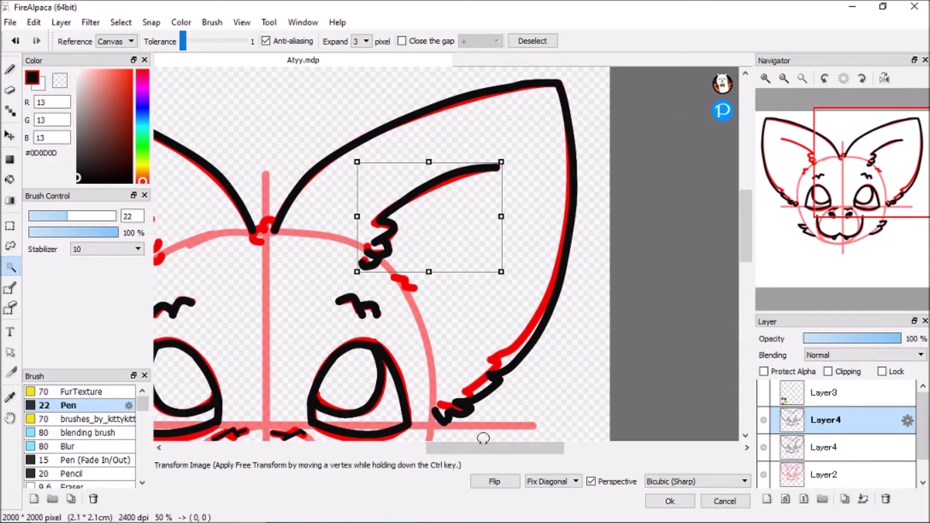
{"action": "scroll", "coordinate": [436, 242], "scroll_direction": "left", "scroll_amount": 3}
{"action": "mouse_move", "coordinate": [629, 220]}
{"action": "left_mouse_down"}
{"action": "mouse_move", "coordinate": [309, 219]}
{"action": "mouse_move", "coordinate": [306, 235]}
{"action": "left_mouse_up"}
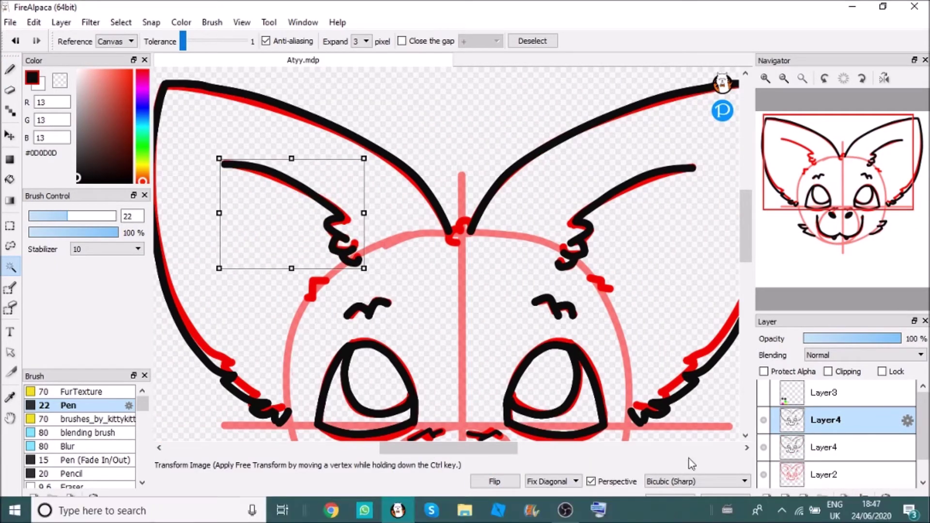
{"action": "left_click", "coordinate": [669, 501]}
{"action": "left_click", "coordinate": [533, 41]}
{"action": "left_click", "coordinate": [863, 499]}
- Ink the curl of fur between the ears and the small fur marks on both sides of the forehead
{"action": "key", "text": "b"}
{"action": "mouse_move", "coordinate": [450, 286]}
{"action": "left_mouse_down"}
{"action": "mouse_move", "coordinate": [471, 255]}
{"action": "mouse_move", "coordinate": [461, 244]}
{"action": "mouse_move", "coordinate": [450, 275]}
{"action": "left_mouse_up"}
{"action": "left_click_drag", "start_coordinate": [312, 330], "coordinate": [307, 327]}
{"action": "left_click_drag", "start_coordinate": [587, 305], "coordinate": [593, 308]}
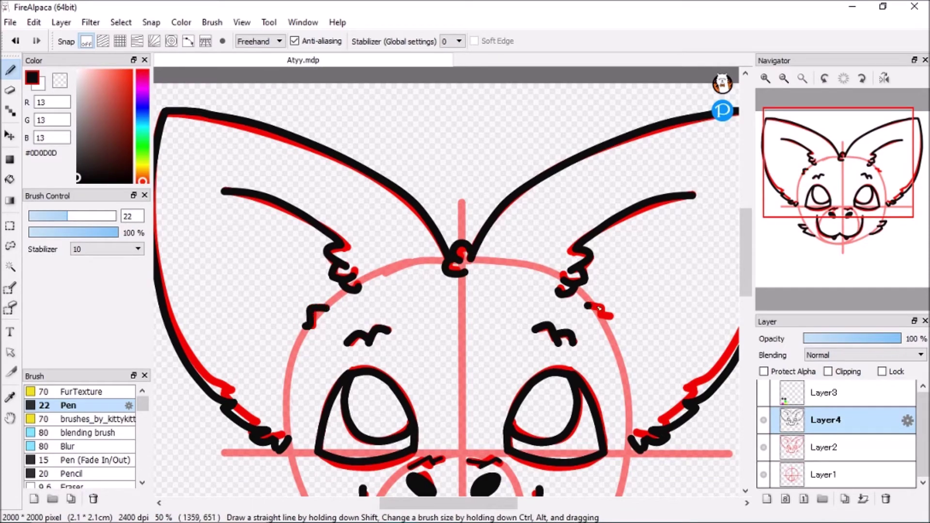
- Ink the face outline in black from each ear base to the cheek tufts, and join the tufts with a curved chin line
{"action": "left_click", "coordinate": [783, 78]}
{"action": "left_click", "coordinate": [765, 78]}
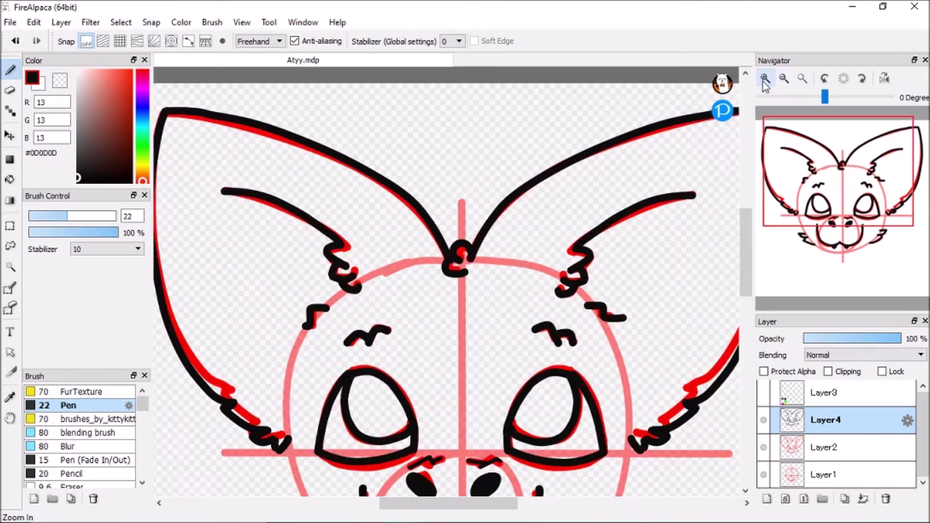
{"action": "left_click", "coordinate": [765, 78]}
{"action": "left_click_drag", "start_coordinate": [460, 502], "coordinate": [517, 501]}
{"action": "left_click_drag", "start_coordinate": [746, 237], "coordinate": [729, 303]}
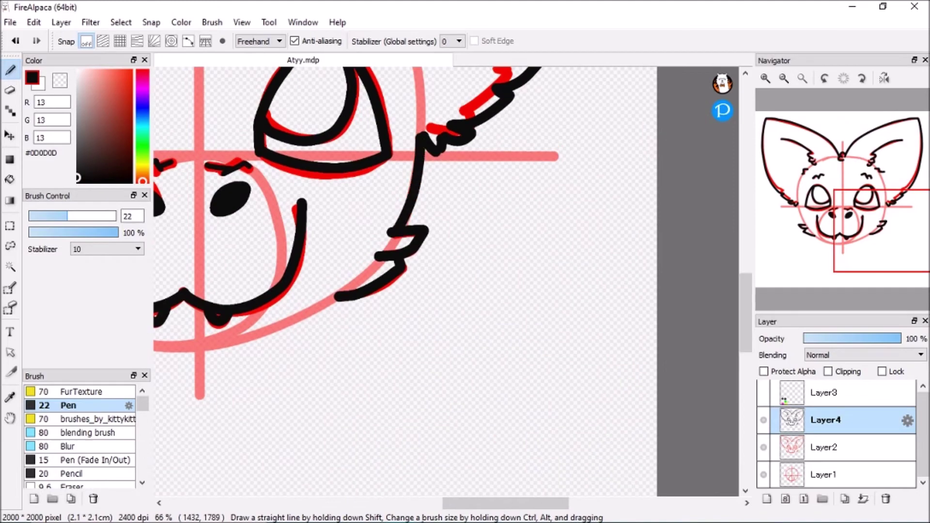
{"action": "scroll", "coordinate": [467, 208], "scroll_direction": "left", "scroll_amount": 10}
{"action": "scroll", "coordinate": [452, 134], "scroll_direction": "right", "scroll_amount": 5}
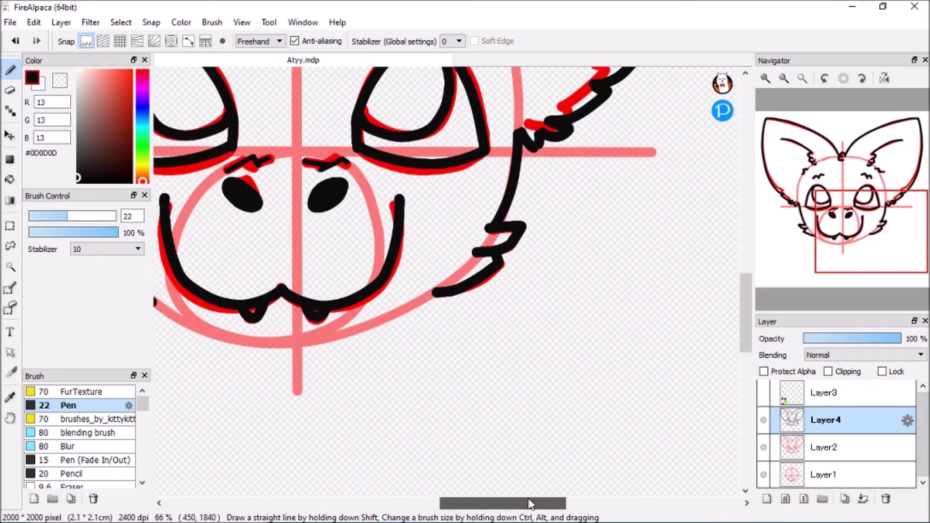
{"action": "left_click_drag", "start_coordinate": [574, 325], "coordinate": [618, 292]}
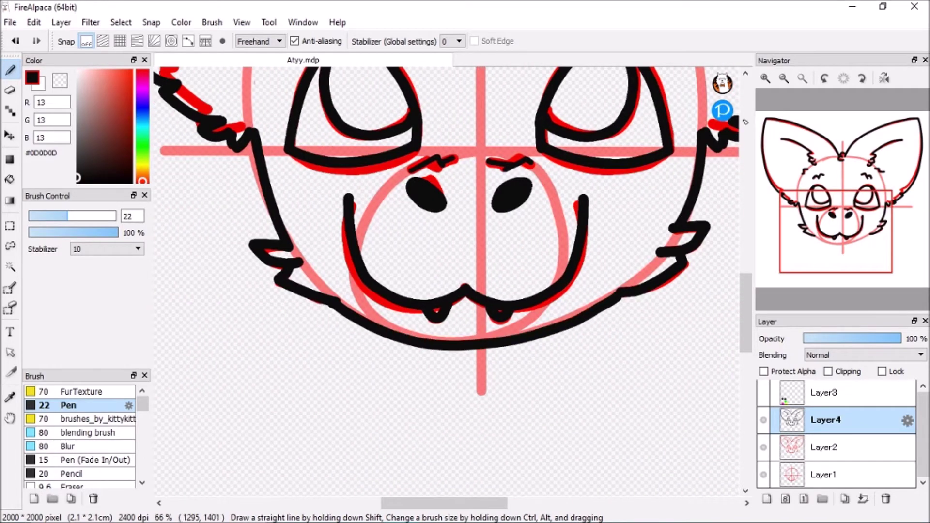
- Add a new layer beneath the line art, show the colour swatch layer, and hide the two sketch layers
{"action": "key", "text": "ctrl+minus"}
{"action": "left_click", "coordinate": [766, 499]}
{"action": "left_click_drag", "start_coordinate": [830, 419], "coordinate": [833, 460]}
{"action": "left_click", "coordinate": [763, 392]}
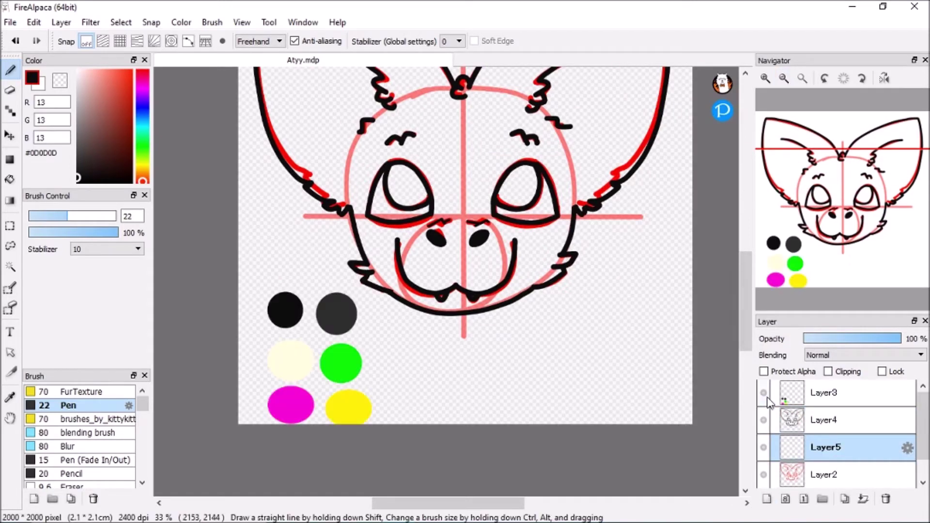
{"action": "left_click", "coordinate": [763, 475]}
{"action": "scroll", "coordinate": [924, 411], "scroll_direction": "down", "scroll_amount": 1}
- Fill the bat's face and ears with the dark grey swatch #2D2D2D, redoing the fill once
{"action": "left_click", "coordinate": [336, 314], "text": "alt"}
{"action": "left_click", "coordinate": [10, 179]}
{"action": "left_click", "coordinate": [329, 188]}
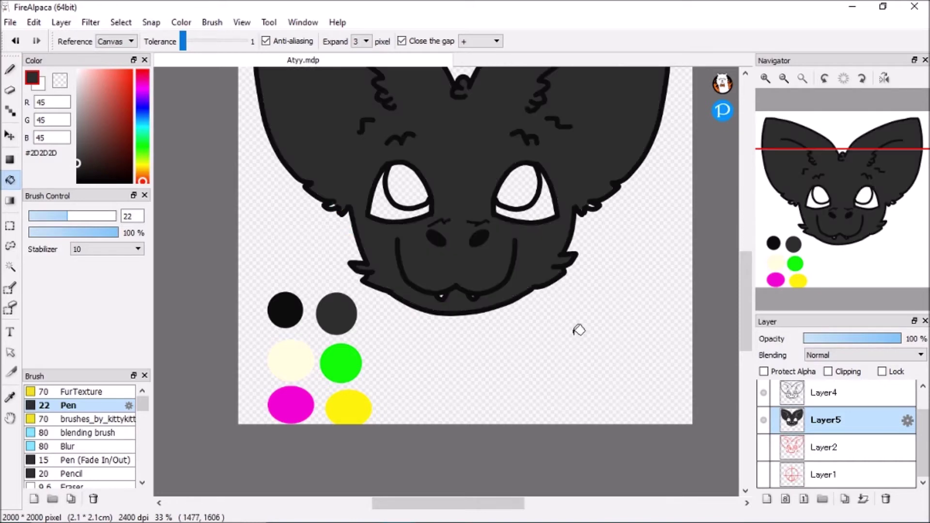
{"action": "key", "text": "ctrl+z"}
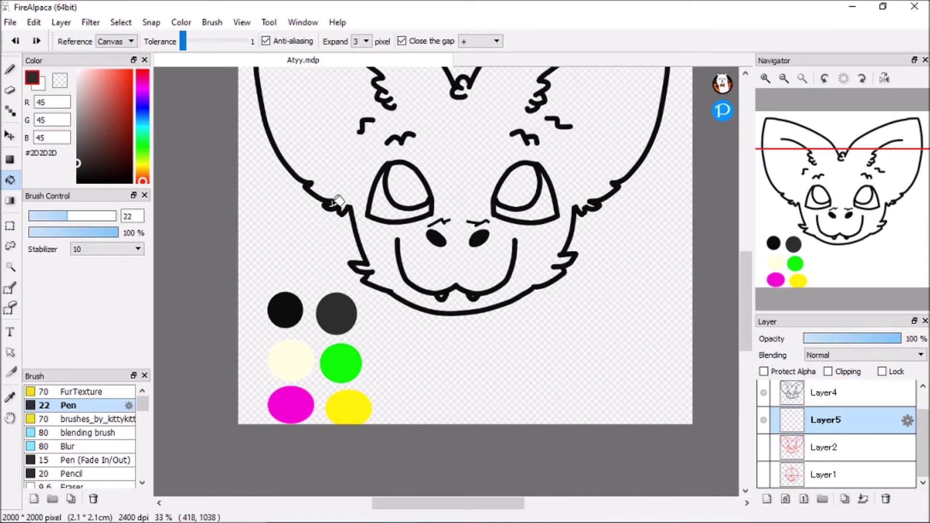
{"action": "left_click", "coordinate": [447, 162]}
- Fill the whites of both eyes with the cream swatch #FFFDDF
{"action": "key", "text": "b"}
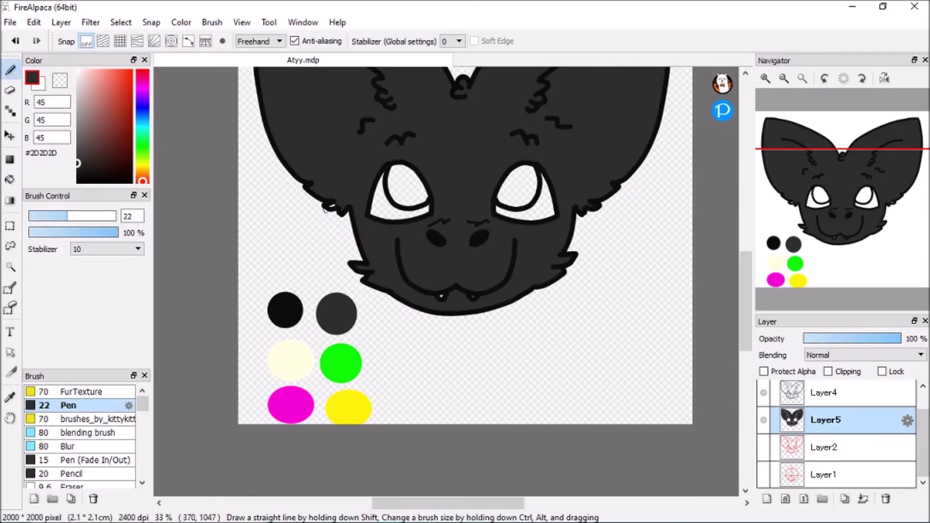
{"action": "left_click", "coordinate": [290, 362], "text": "alt"}
{"action": "key", "text": "g"}
{"action": "left_click", "coordinate": [383, 207]}
{"action": "left_click", "coordinate": [538, 205]}
{"action": "mouse_move", "coordinate": [746, 300]}
{"action": "left_mouse_down"}
{"action": "mouse_move", "coordinate": [752, 254]}
{"action": "mouse_move", "coordinate": [753, 295]}
{"action": "left_mouse_up"}
- Fill both irises with pale green #E0FFDE
{"action": "key", "text": "b"}
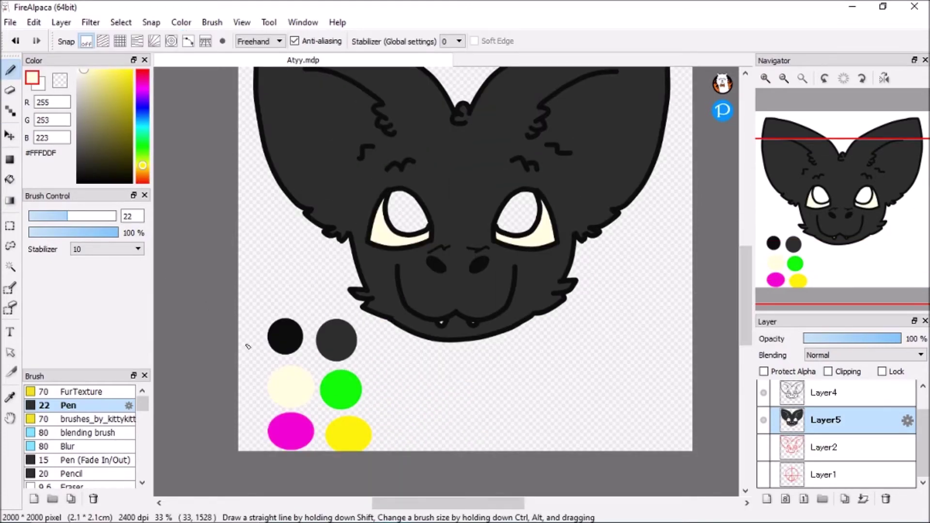
{"action": "key", "text": "g"}
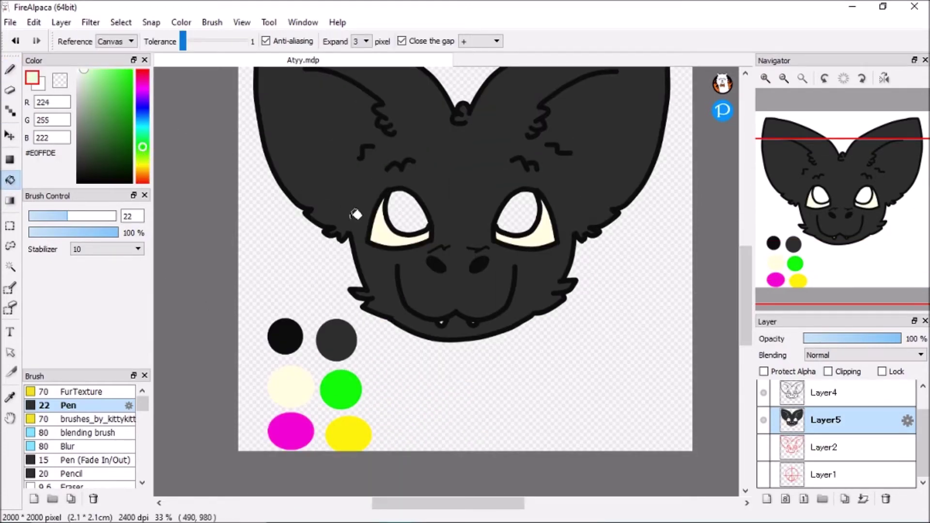
{"action": "key", "text": "b"}
- On the line art layer, draw a curved line inside the left iris with a black size 10 Pen, undoing strokes to redraw it
{"action": "left_click", "coordinate": [764, 79]}
{"action": "left_click", "coordinate": [765, 78]}
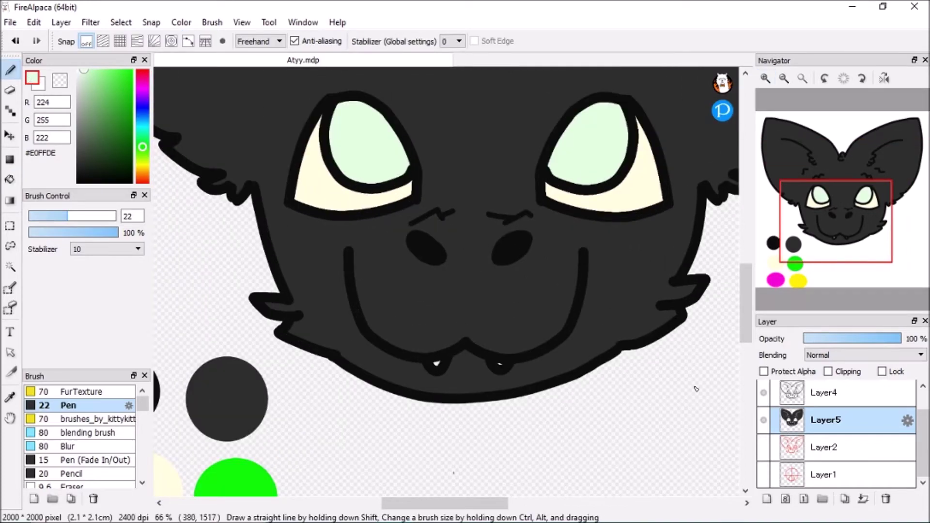
{"action": "left_click", "coordinate": [824, 393]}
{"action": "left_click", "coordinate": [243, 393], "text": "alt"}
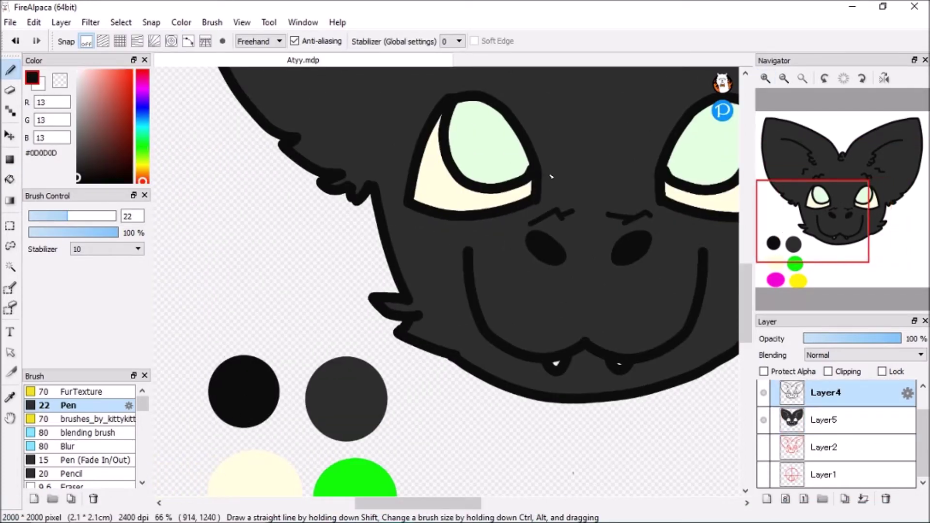
{"action": "type", "text": "0"}
{"action": "scroll", "coordinate": [498, 241], "scroll_direction": "up", "scroll_amount": 2}
{"action": "left_click", "coordinate": [546, 251]}
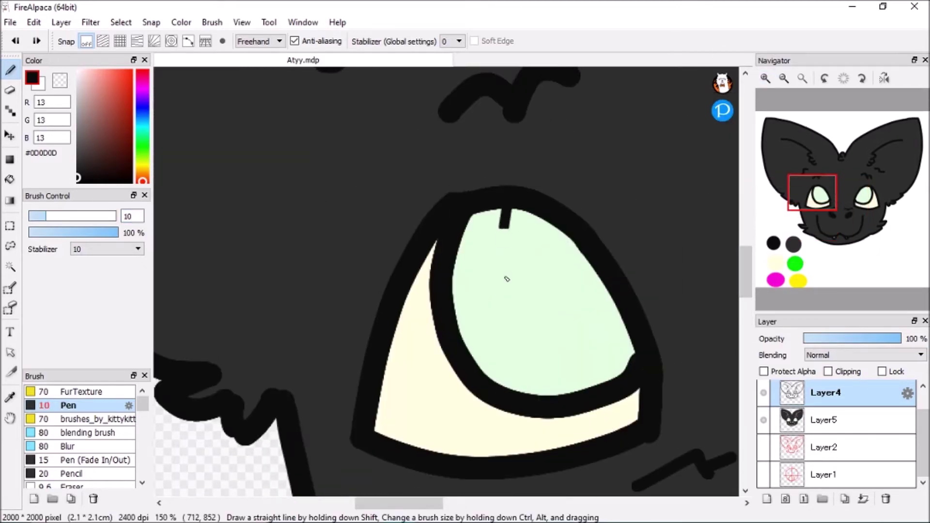
{"action": "left_click_drag", "start_coordinate": [509, 327], "coordinate": [601, 355]}
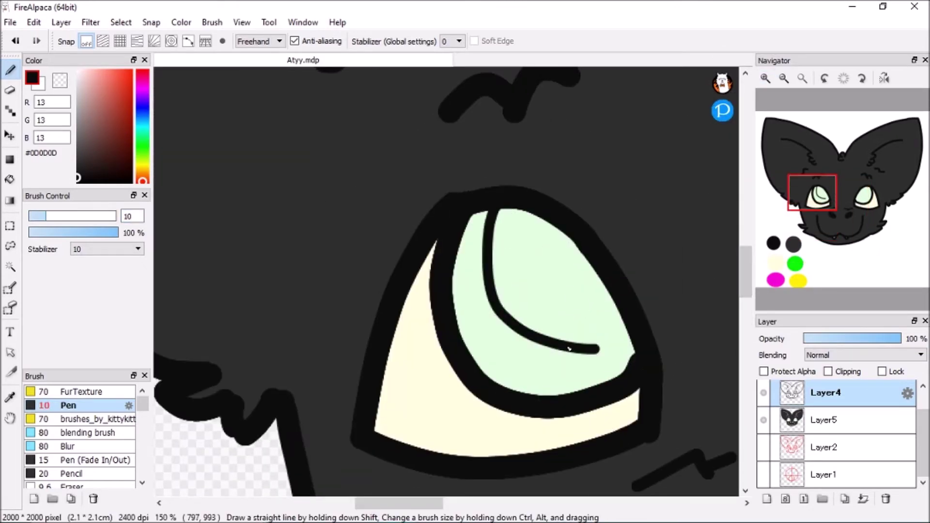
{"action": "key", "text": "ctrl+z"}
{"action": "key", "text": "ctrl+z"}
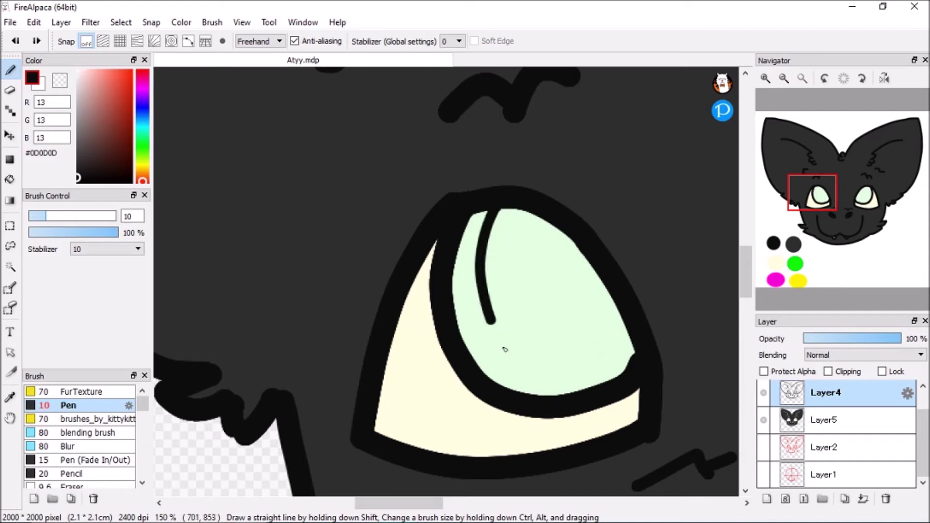
- Draw the matching curved line inside the right iris and thicken the upper ends of the iris curves
{"action": "scroll", "coordinate": [524, 484], "scroll_direction": "right", "scroll_amount": 8}
{"action": "left_click_drag", "start_coordinate": [610, 356], "coordinate": [642, 285]}
{"action": "key", "text": "ctrl+z"}
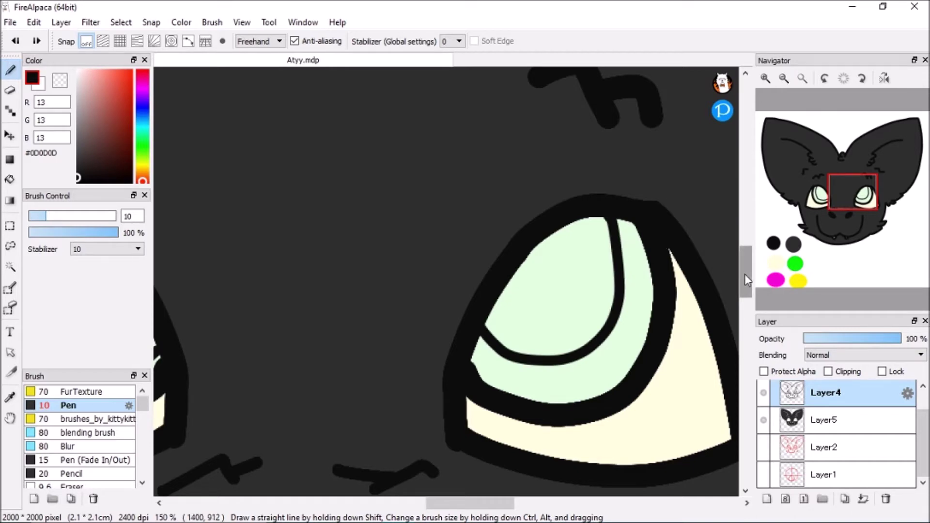
{"action": "scroll", "coordinate": [746, 279], "scroll_direction": "down", "scroll_amount": 1}
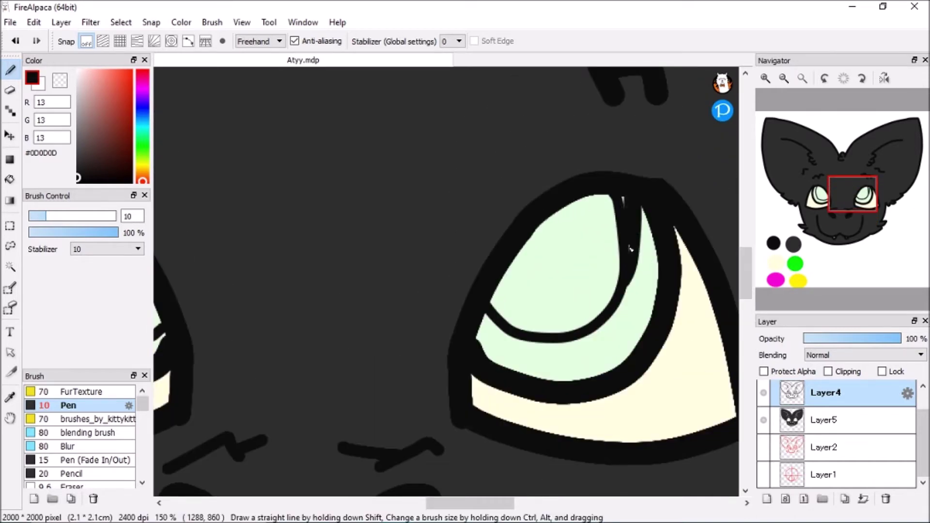
{"action": "left_click_drag", "start_coordinate": [469, 504], "coordinate": [372, 504]}
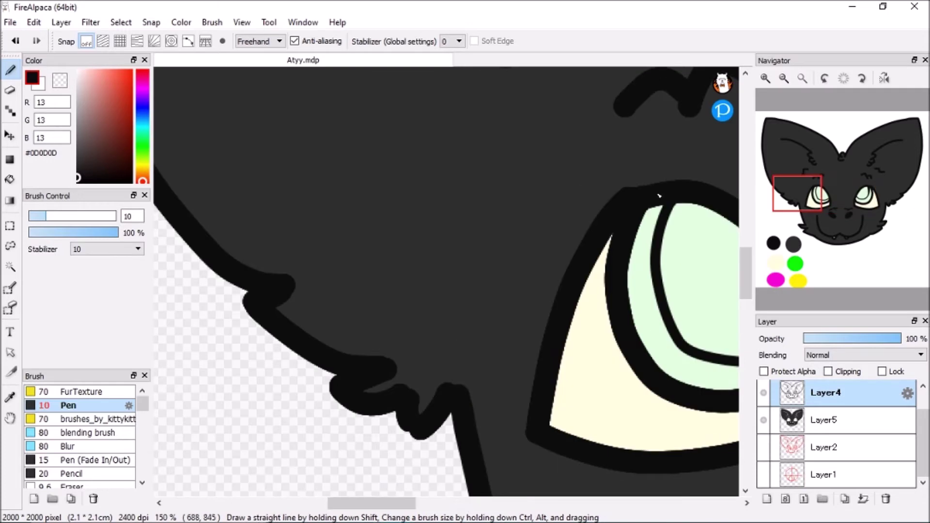
{"action": "scroll", "coordinate": [656, 237], "scroll_direction": "down", "scroll_amount": 4}
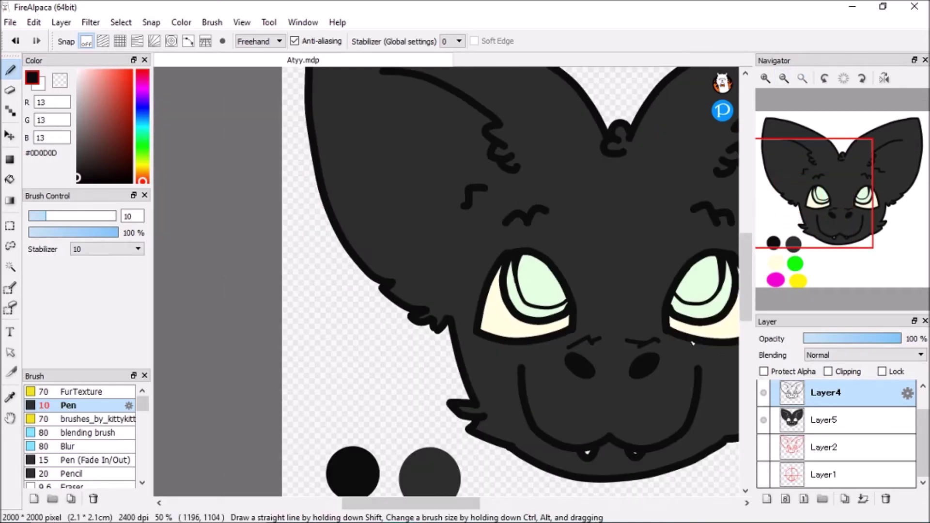
- On the colour layer, fill the outer iris ring of both eyes with the green swatch #00FF00
{"action": "left_click", "coordinate": [823, 419]}
{"action": "scroll", "coordinate": [446, 290], "scroll_direction": "down", "scroll_amount": 5}
{"action": "left_click", "coordinate": [286, 334], "text": "alt"}
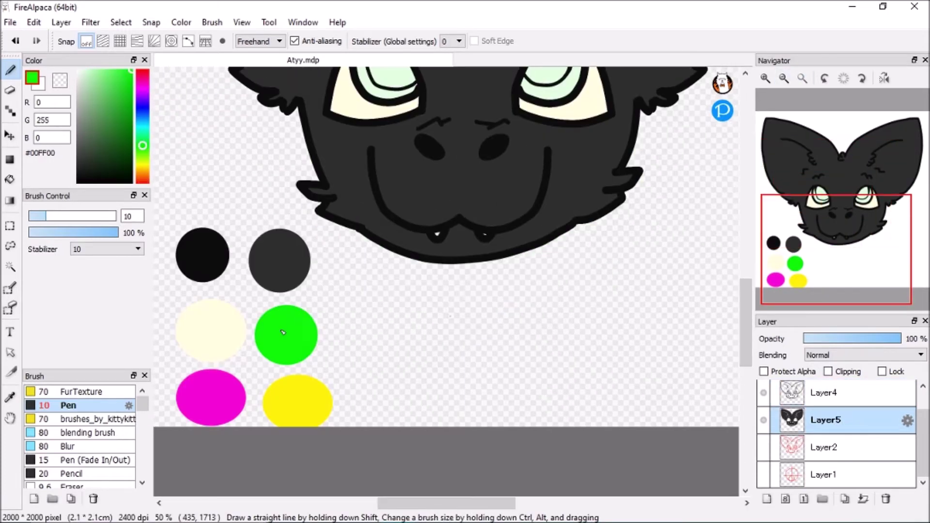
{"action": "left_click", "coordinate": [10, 179]}
{"action": "scroll", "coordinate": [361, 283], "scroll_direction": "up", "scroll_amount": 3}
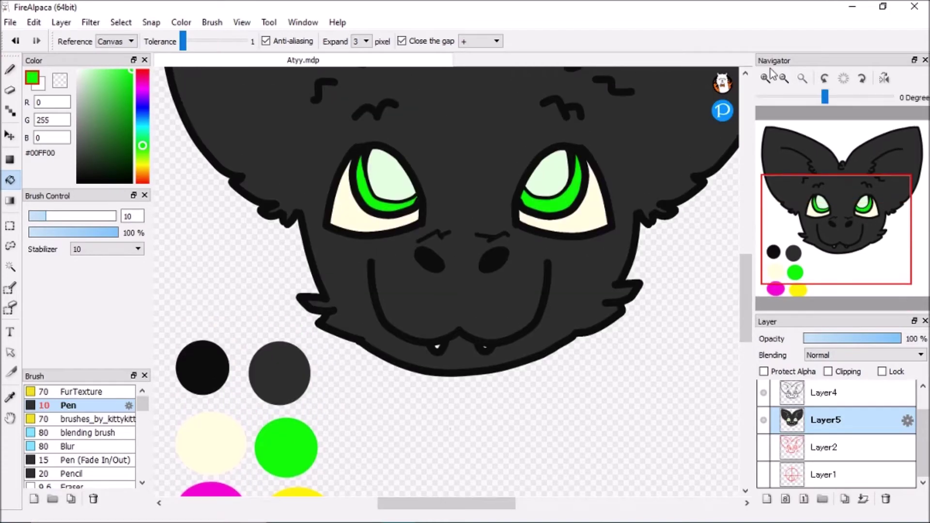
- Mark off a band below the green top of each iris ring in pink #FF00D1 and fill it
{"action": "left_click", "coordinate": [143, 85]}
{"action": "left_click", "coordinate": [11, 74]}
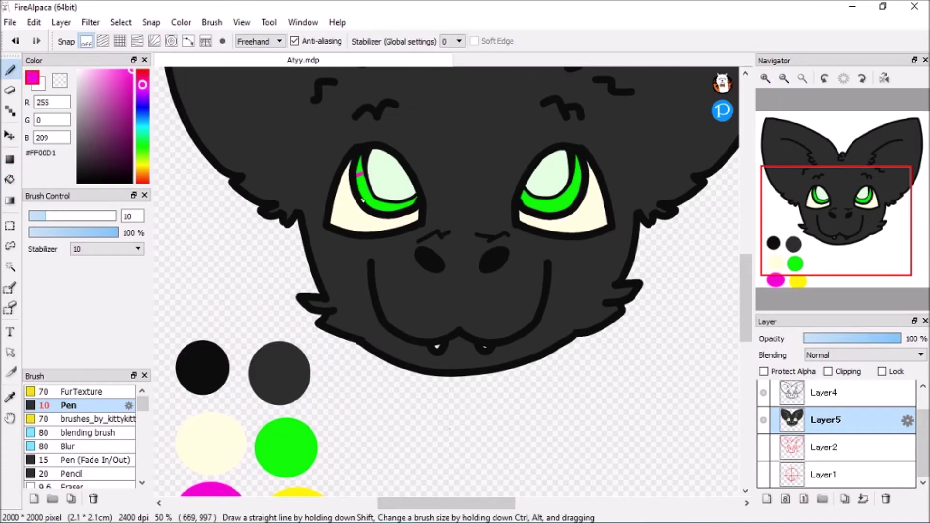
{"action": "left_click_drag", "start_coordinate": [358, 190], "coordinate": [372, 182]}
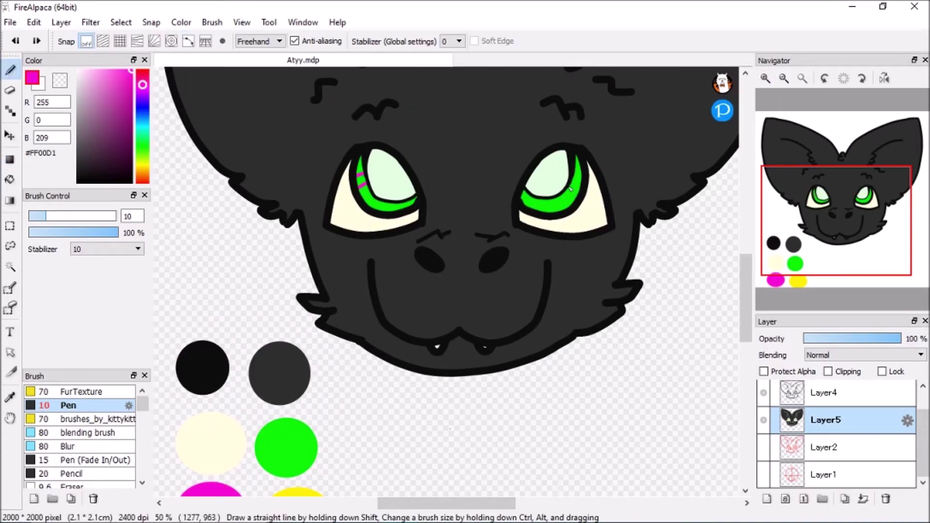
{"action": "left_click", "coordinate": [9, 180]}
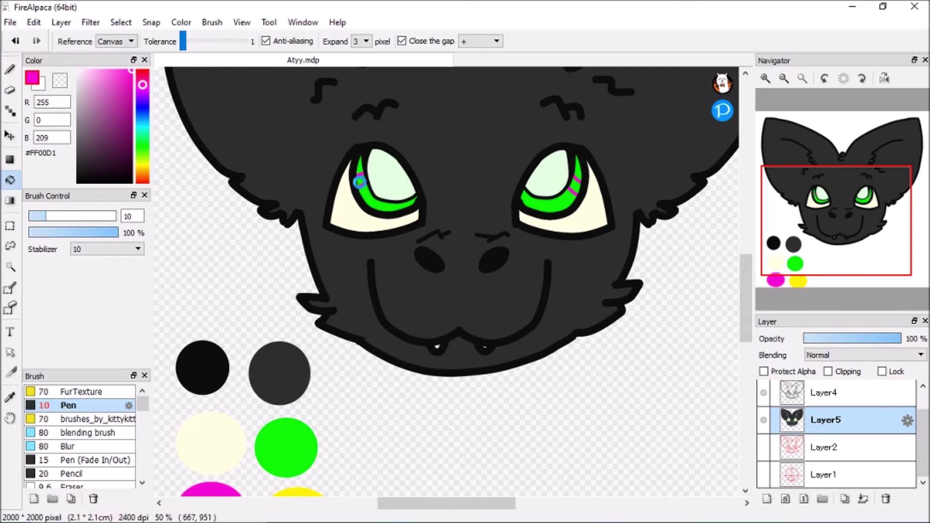
- Fill the iris rings below the pink bands with yellow #FFF500, undoing and refilling with the bucket's Expand set to 1 pixel
{"action": "left_click", "coordinate": [291, 486], "text": "alt"}
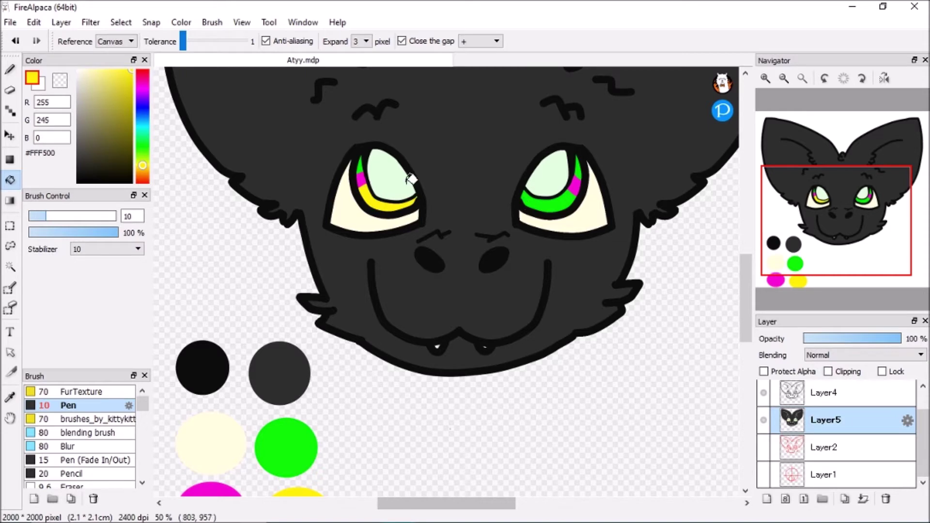
{"action": "key", "text": "ctrl+z"}
{"action": "key", "text": "ctrl+z"}
{"action": "left_click", "coordinate": [367, 42]}
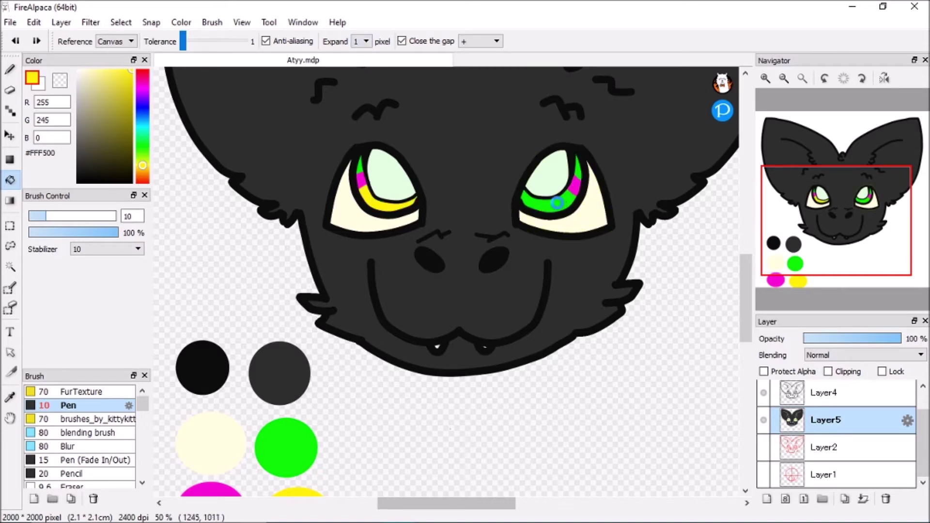
- Outline a band in red #FF0900 within the yellow part of each iris ring and fill it
{"action": "key", "text": "b"}
{"action": "key", "text": "ctrl+plus"}
{"action": "left_click_drag", "start_coordinate": [142, 166], "coordinate": [141, 216]}
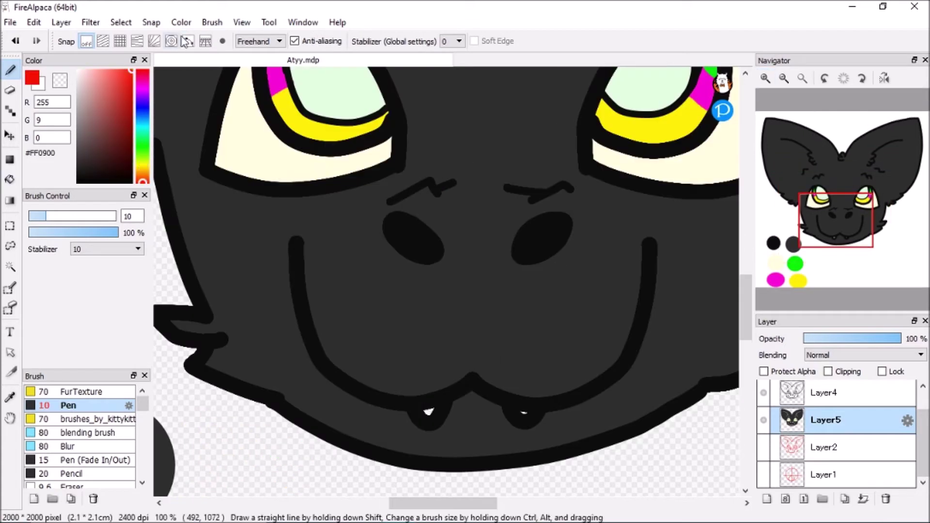
{"action": "mouse_move", "coordinate": [649, 117]}
{"action": "left_mouse_down"}
{"action": "mouse_move", "coordinate": [661, 142]}
{"action": "mouse_move", "coordinate": [687, 136]}
{"action": "left_mouse_up"}
{"action": "key", "text": "g"}
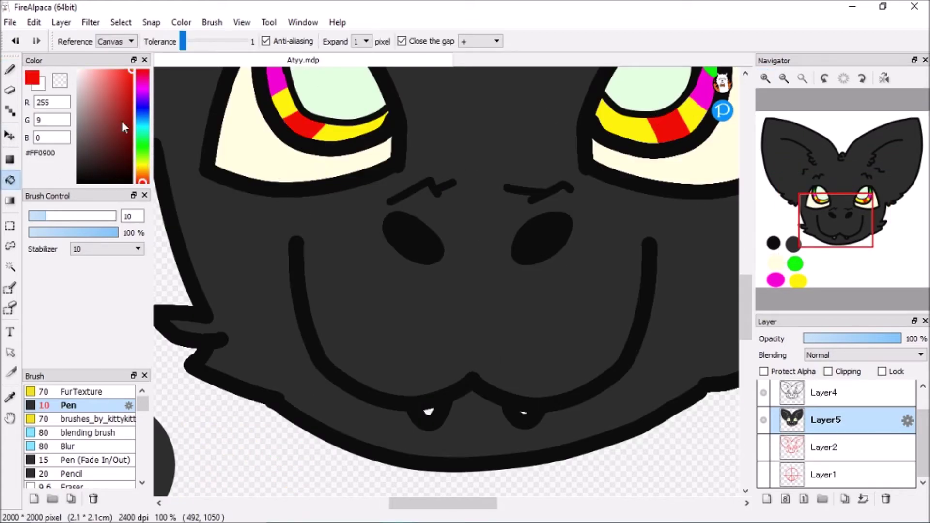
- Colour the part of each iris ring beyond the red band blue
{"action": "left_click", "coordinate": [142, 157]}
{"action": "mouse_move", "coordinate": [143, 154]}
{"action": "left_mouse_down"}
{"action": "mouse_move", "coordinate": [142, 73]}
{"action": "mouse_move", "coordinate": [146, 174]}
{"action": "left_mouse_up"}
{"action": "key", "text": "b"}
{"action": "left_click", "coordinate": [10, 179]}
{"action": "left_click", "coordinate": [348, 127]}
{"action": "left_click", "coordinate": [628, 128]}
- Mark off the inner end of each iris ring beside the blue band and fill it with orange #FFB600
{"action": "key", "text": "b"}
{"action": "left_click_drag", "start_coordinate": [349, 127], "coordinate": [345, 139]}
{"action": "left_click_drag", "start_coordinate": [625, 118], "coordinate": [621, 135]}
{"action": "left_click", "coordinate": [10, 180]}
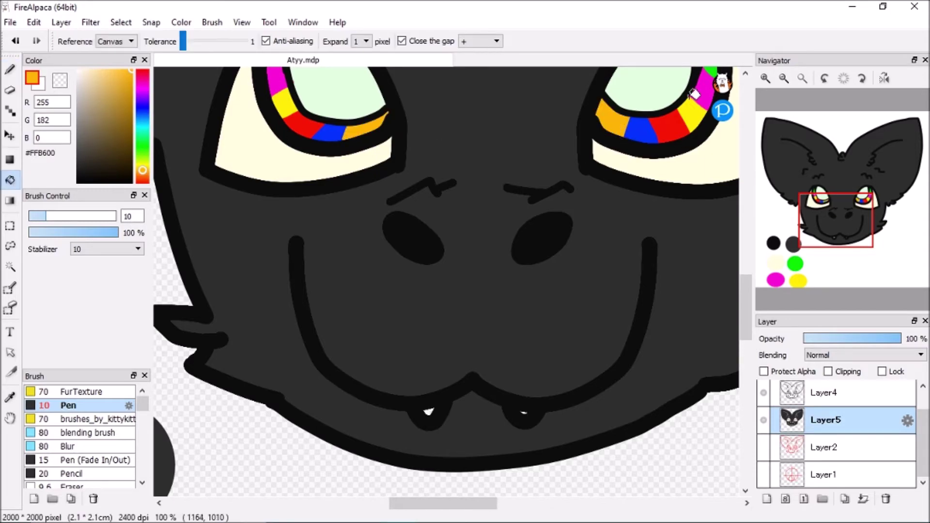
- Fill the two fangs with the cream #FFFDDF sampled from the eye white
{"action": "scroll", "coordinate": [693, 95], "scroll_direction": "down", "scroll_amount": 3}
{"action": "scroll", "coordinate": [757, 291], "scroll_direction": "up", "scroll_amount": 2}
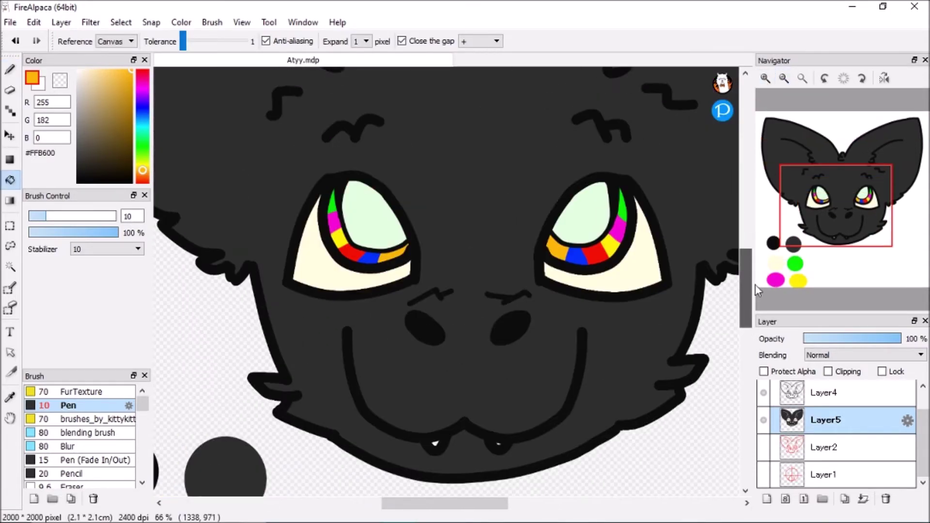
{"action": "scroll", "coordinate": [697, 242], "scroll_direction": "down", "scroll_amount": 3}
{"action": "left_click", "coordinate": [329, 154], "text": "alt"}
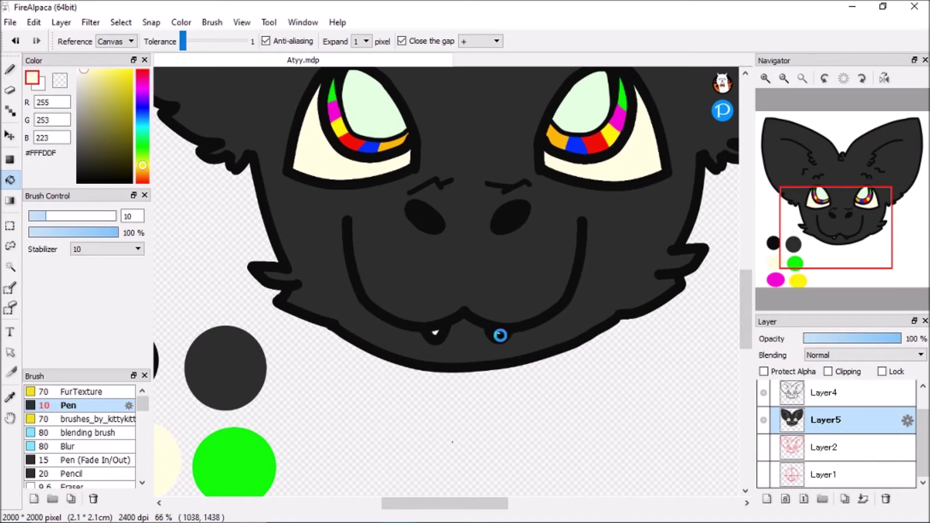
- Colour the upper part of the small fur tuft between the ears green, sampling #00FF00 from the iris
{"action": "scroll", "coordinate": [726, 295], "scroll_direction": "up", "scroll_amount": 6}
{"action": "scroll", "coordinate": [446, 281], "scroll_direction": "up", "scroll_amount": 5}
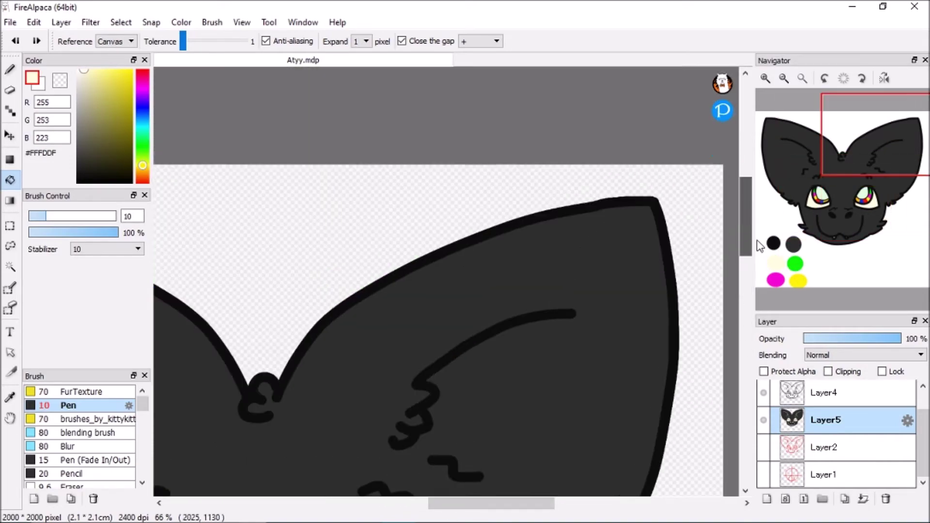
{"action": "scroll", "coordinate": [445, 281], "scroll_direction": "down", "scroll_amount": 2}
{"action": "left_click", "coordinate": [405, 346], "text": "alt"}
{"action": "left_click", "coordinate": [8, 73]}
{"action": "left_click_drag", "start_coordinate": [266, 172], "coordinate": [280, 175]}
{"action": "key", "text": "g"}
- Colour the lower part of the fur tuft between the ears pink, sampling #FF00D1 from the iris
{"action": "left_click", "coordinate": [364, 412], "text": "alt"}
{"action": "left_click", "coordinate": [348, 385], "text": "alt"}
{"action": "left_click", "coordinate": [402, 383], "text": "alt"}
{"action": "left_click", "coordinate": [405, 380], "text": "alt"}
{"action": "key", "text": "b"}
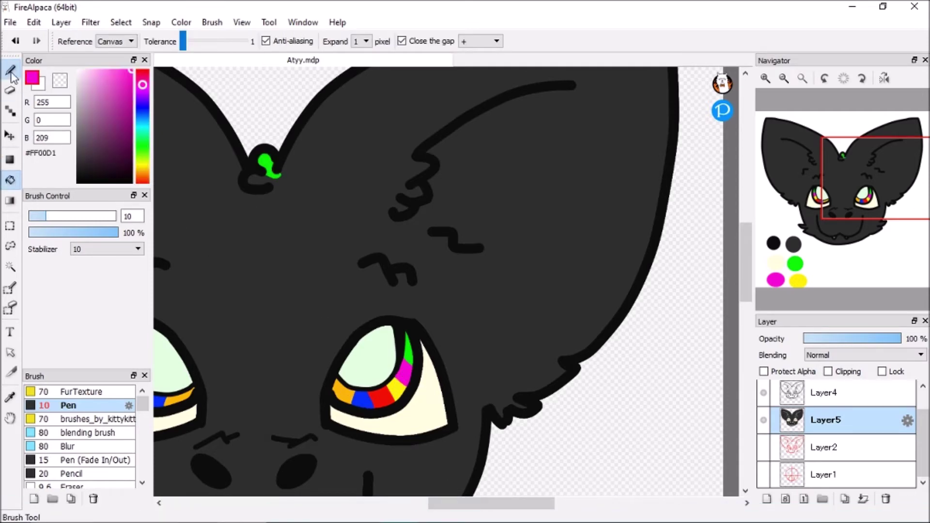
{"action": "left_click_drag", "start_coordinate": [249, 180], "coordinate": [279, 177]}
{"action": "key", "text": "g"}
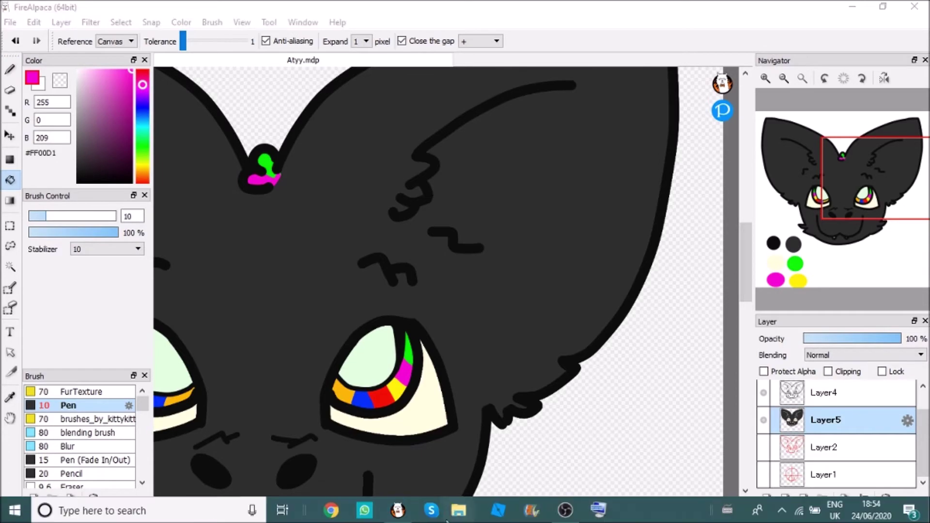
- Paint purple #6D00FF strokes at the lower right end of the fur tuft between the ears
{"action": "left_click", "coordinate": [239, 182]}
{"action": "key", "text": "b"}
{"action": "mouse_move", "coordinate": [277, 176]}
{"action": "left_mouse_down"}
{"action": "mouse_move", "coordinate": [275, 189]}
{"action": "mouse_move", "coordinate": [283, 186]}
{"action": "left_mouse_up"}
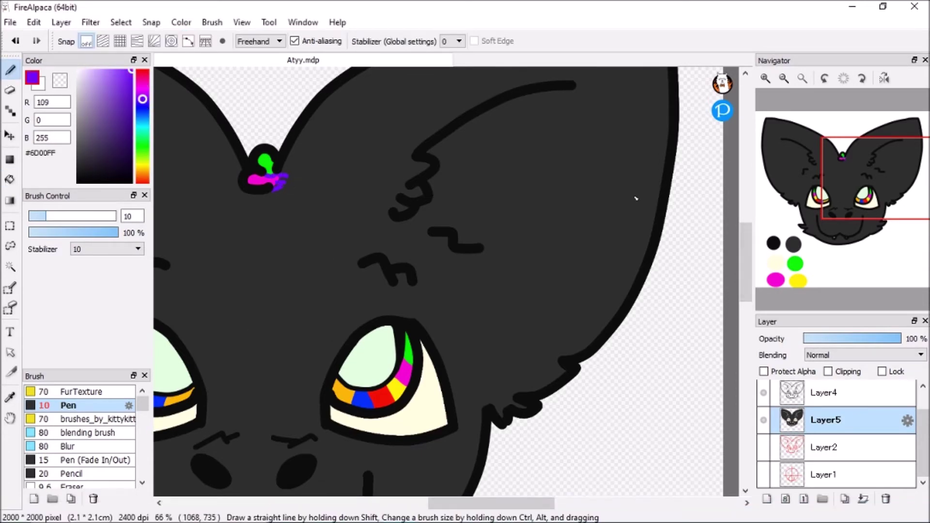
- Outline the inner edge of the upper fur spike on each cheek in purple #6D00FF and fill both spikes
{"action": "left_click", "coordinate": [802, 78]}
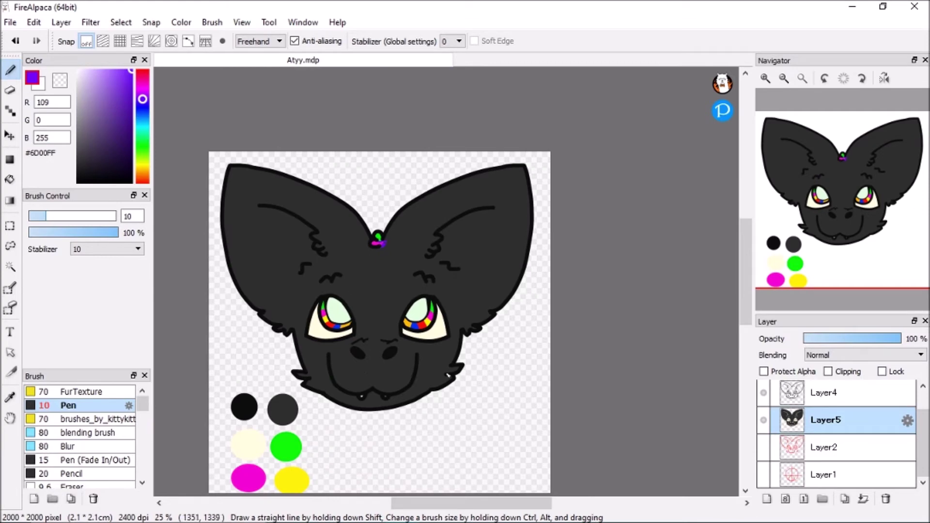
{"action": "scroll", "coordinate": [446, 387], "scroll_direction": "up", "scroll_amount": 3}
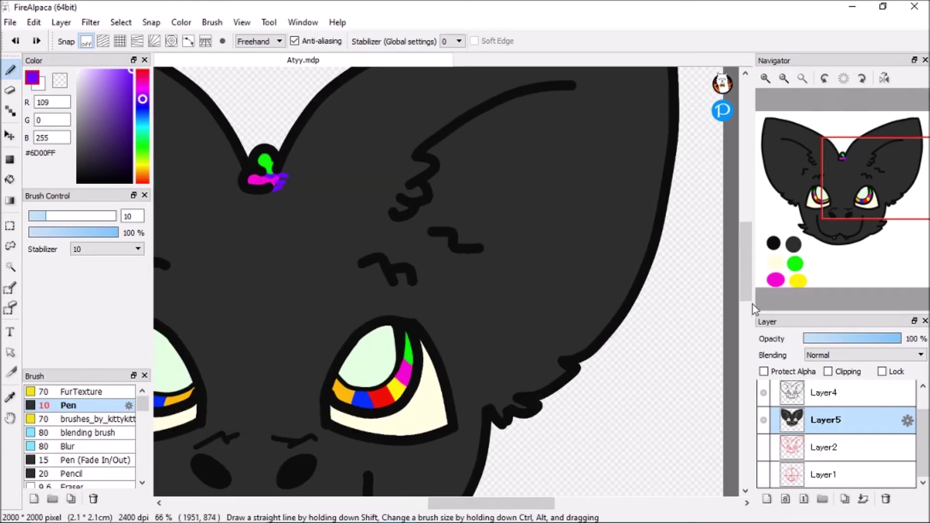
{"action": "left_click_drag", "start_coordinate": [448, 246], "coordinate": [443, 249]}
{"action": "left_click", "coordinate": [10, 179]}
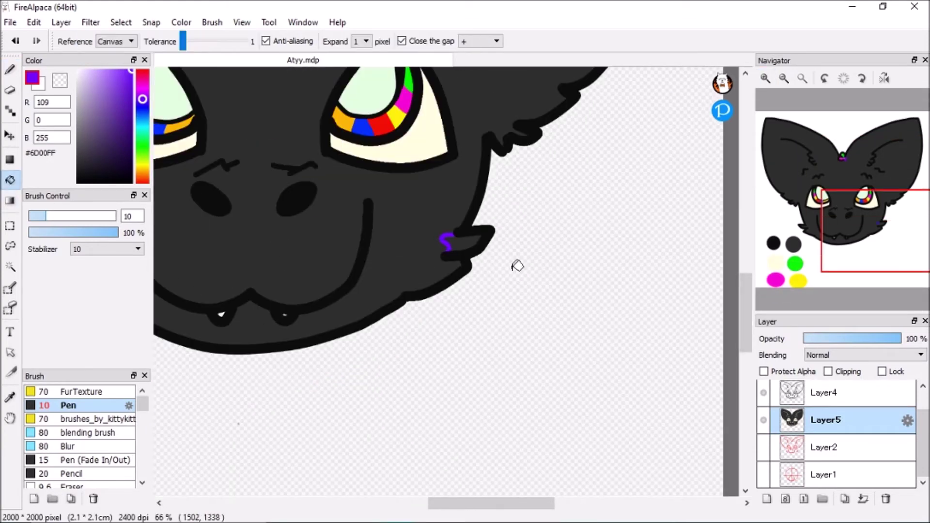
{"action": "scroll", "coordinate": [502, 482], "scroll_direction": "left", "scroll_amount": 5}
{"action": "key", "text": "b"}
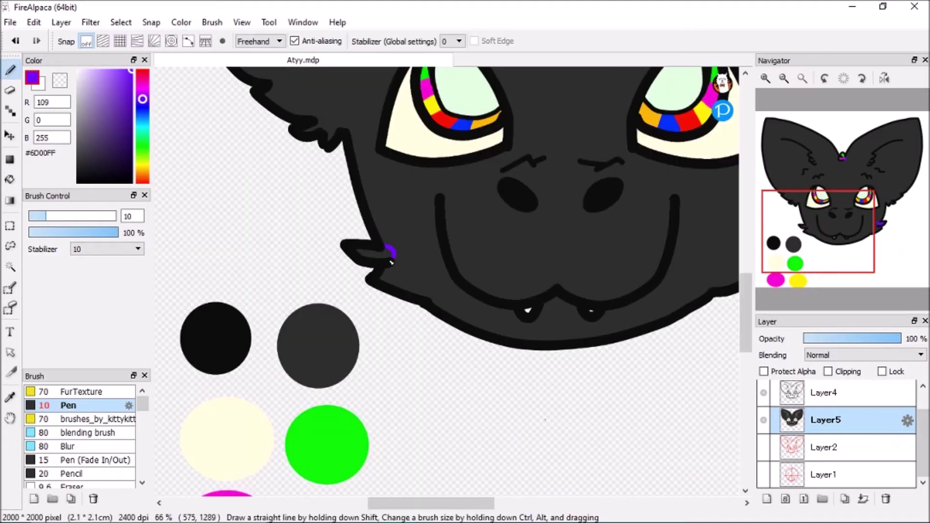
{"action": "key", "text": "g"}
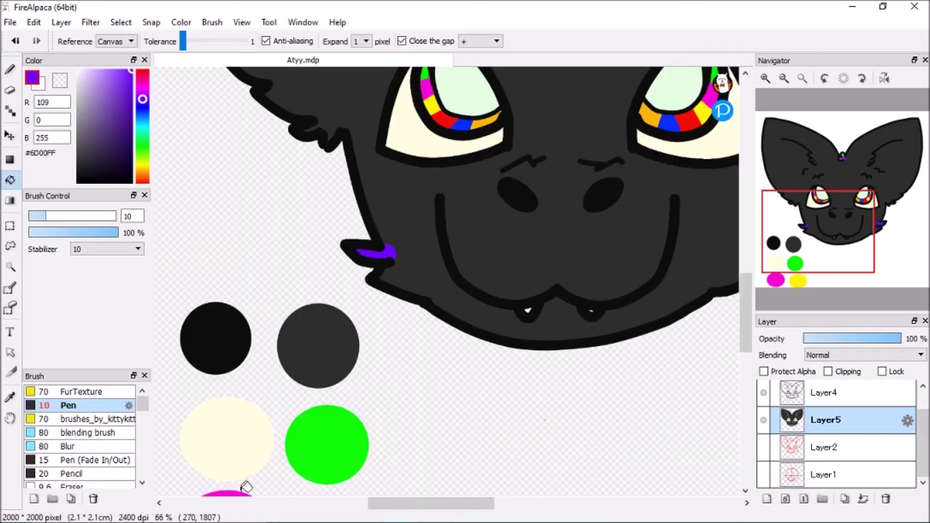
- Mark off the lower fur spike on each cheek in yellow #FFF500 and fill both
{"action": "scroll", "coordinate": [746, 313], "scroll_direction": "down", "scroll_amount": 3}
{"action": "left_click", "coordinate": [312, 392], "text": "alt"}
{"action": "key", "text": "b"}
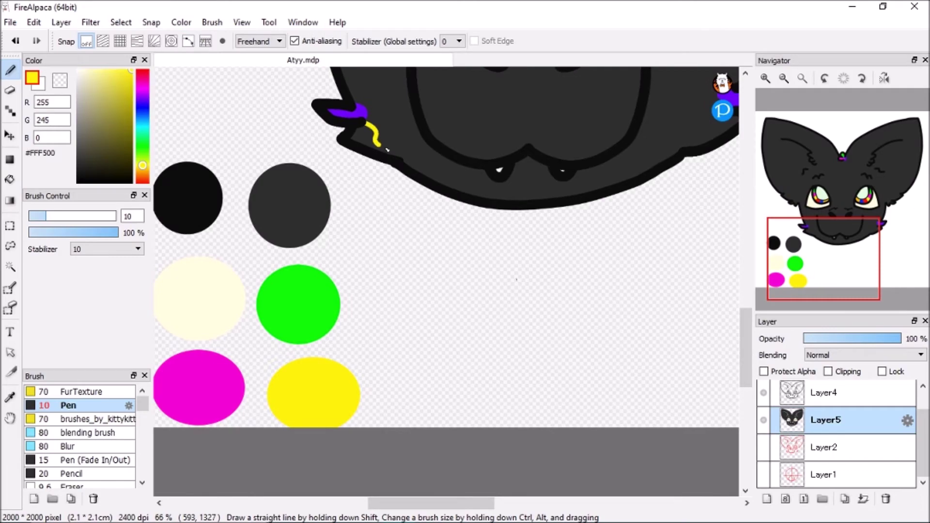
{"action": "scroll", "coordinate": [364, 163], "scroll_direction": "right", "scroll_amount": 3}
{"action": "scroll", "coordinate": [447, 375], "scroll_direction": "up", "scroll_amount": 5}
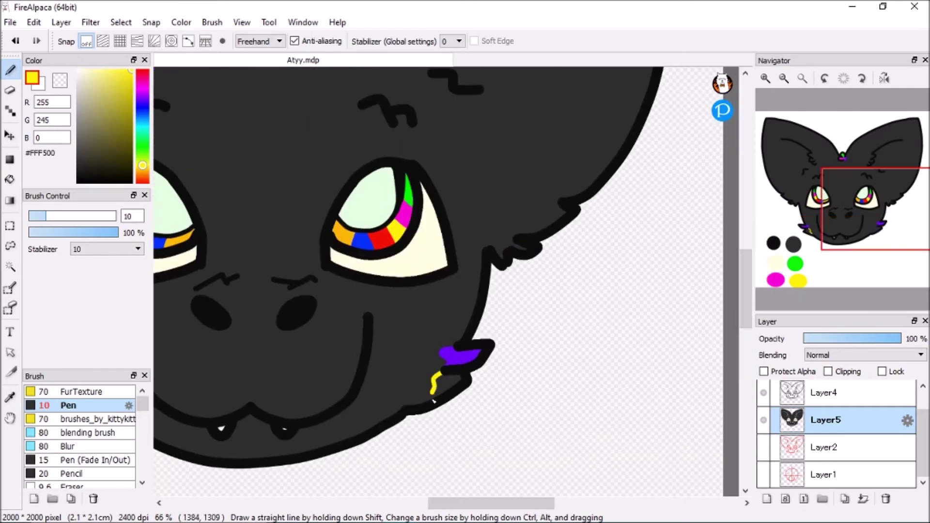
{"action": "key", "text": "g"}
{"action": "left_click", "coordinate": [443, 385]}
{"action": "scroll", "coordinate": [428, 505], "scroll_direction": "left", "scroll_amount": 5}
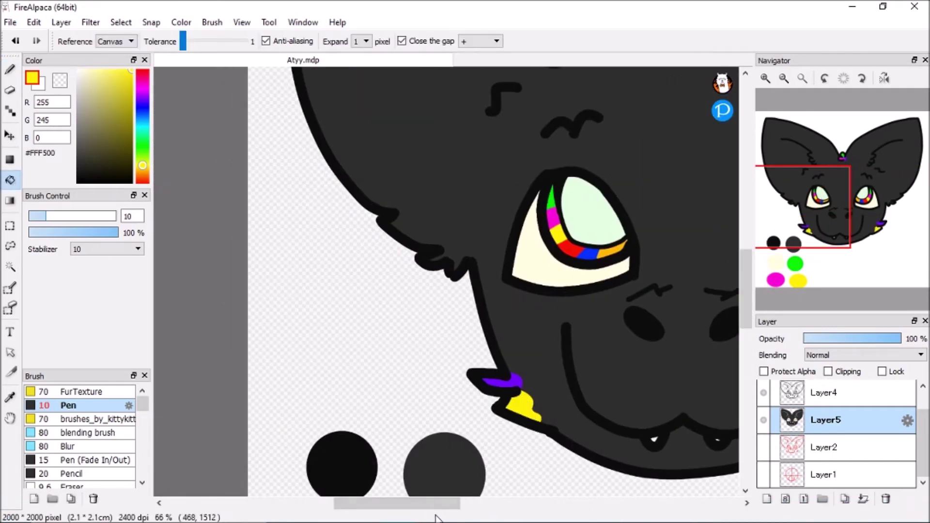
- Add a green #00FF00 band along the inner edge of the yellow patch on each cheek and fill it
{"action": "scroll", "coordinate": [441, 484], "scroll_direction": "right", "scroll_amount": 3}
{"action": "key", "text": "b"}
{"action": "left_click", "coordinate": [437, 206], "text": "alt"}
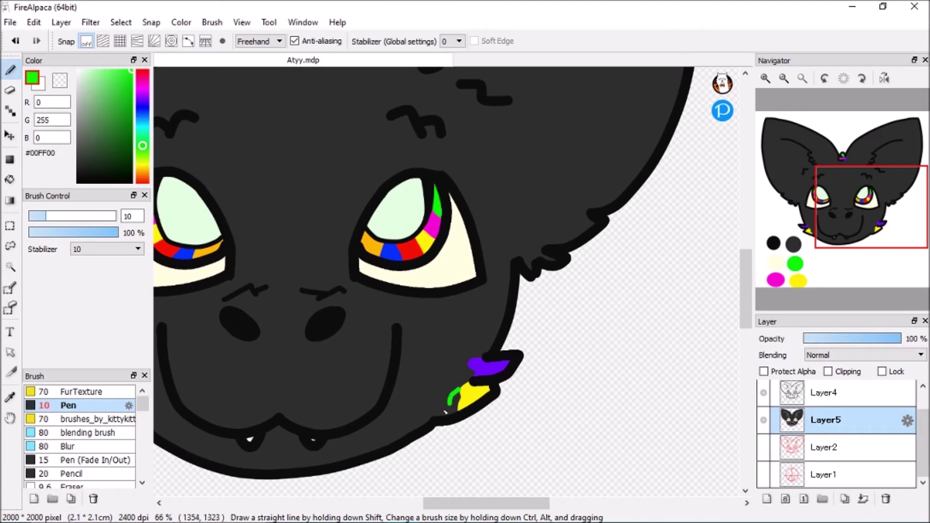
{"action": "key", "text": "g"}
{"action": "left_click", "coordinate": [453, 407]}
{"action": "scroll", "coordinate": [504, 453], "scroll_direction": "left", "scroll_amount": 4}
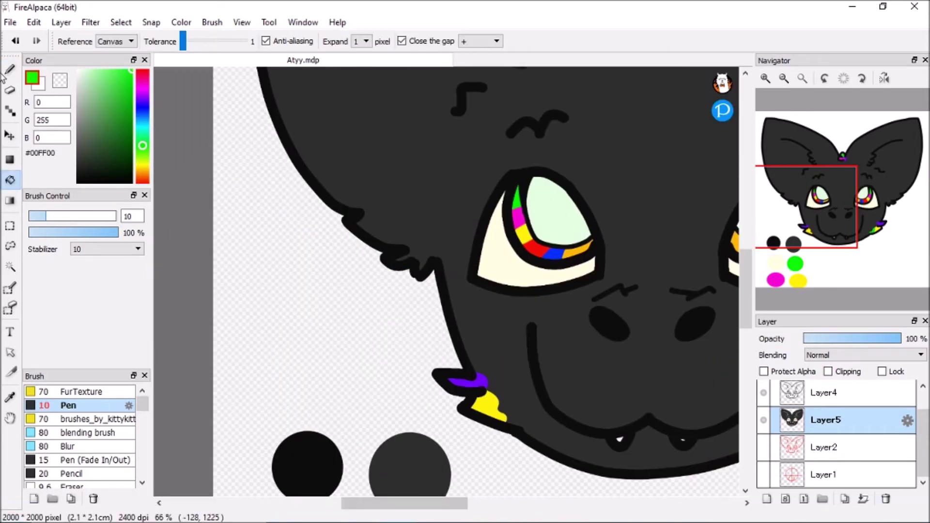
{"action": "key", "text": "b"}
{"action": "left_click_drag", "start_coordinate": [498, 398], "coordinate": [519, 425]}
{"action": "left_click", "coordinate": [9, 180]}
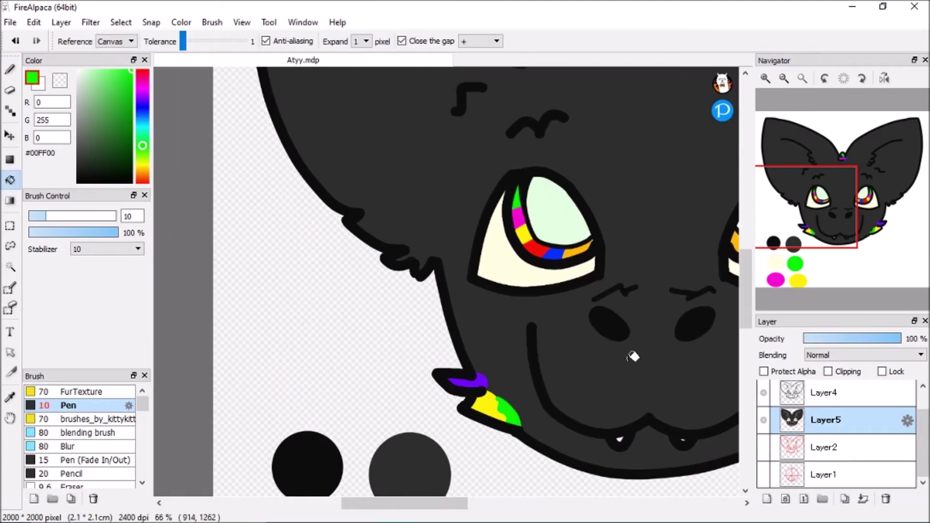
- Sample the pink #FF00D1 from the fur tuft between the ears for the brush
{"action": "left_click", "coordinate": [783, 78]}
{"action": "left_click", "coordinate": [783, 79]}
{"action": "left_click", "coordinate": [764, 79]}
{"action": "left_click", "coordinate": [765, 79]}
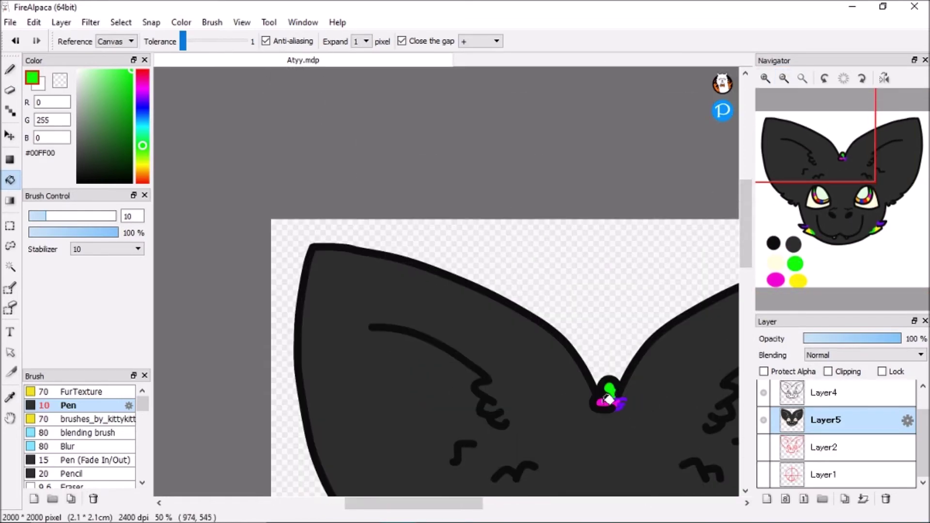
{"action": "left_click", "coordinate": [608, 401], "text": "alt"}
{"action": "left_click", "coordinate": [10, 69]}
{"action": "left_click_drag", "start_coordinate": [315, 252], "coordinate": [303, 347]}
{"action": "left_click_drag", "start_coordinate": [317, 252], "coordinate": [370, 277]}
{"action": "left_click_drag", "start_coordinate": [337, 324], "coordinate": [319, 253]}
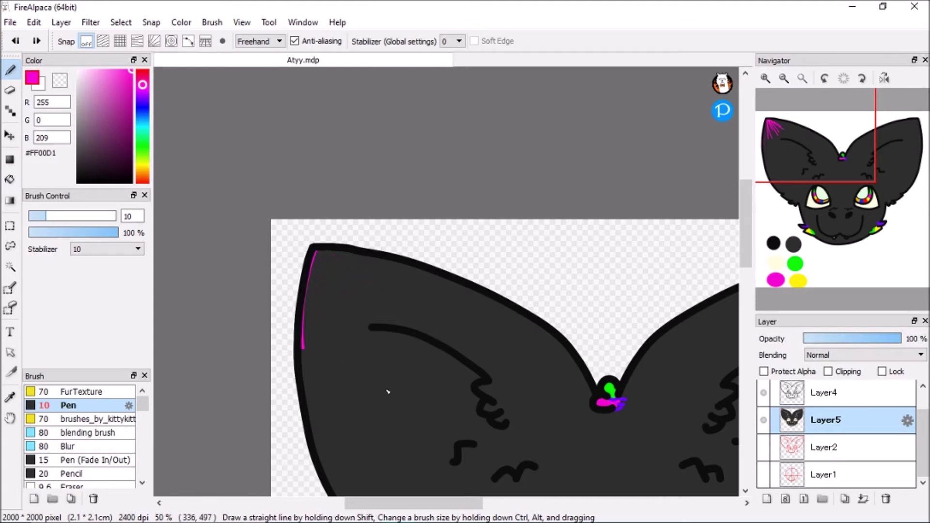
{"action": "left_click_drag", "start_coordinate": [316, 263], "coordinate": [325, 256]}
{"action": "key", "text": "ctrl+z"}
- Outline a curved pink #FF00D1 band across the left ear below its tip and fill it
{"action": "left_click_drag", "start_coordinate": [305, 371], "coordinate": [395, 309]}
{"action": "left_click_drag", "start_coordinate": [306, 340], "coordinate": [426, 266]}
{"action": "left_click", "coordinate": [10, 180]}
{"action": "left_click", "coordinate": [348, 334]}
- Outline a green #00FF00 band along the lower edge of the left ear's pink band and fill it
{"action": "left_click", "coordinate": [610, 388], "text": "alt"}
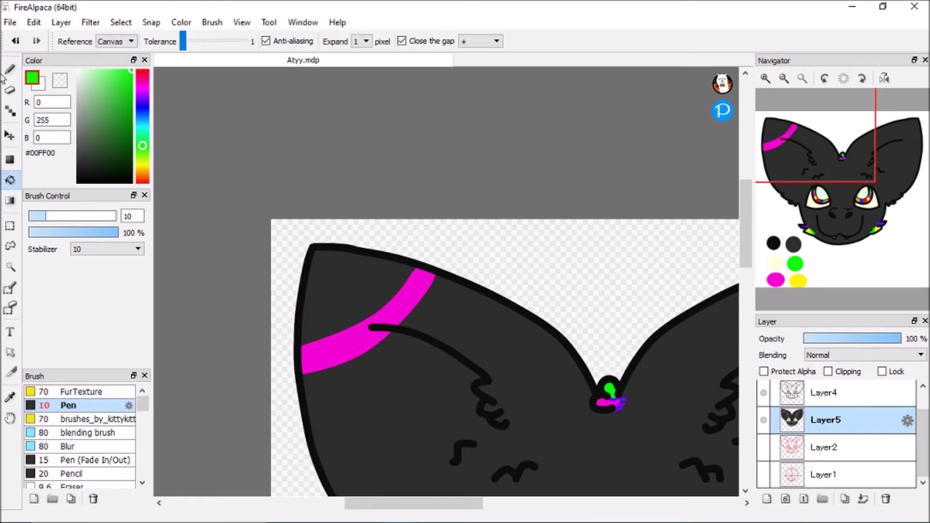
{"action": "key", "text": "b"}
{"action": "mouse_move", "coordinate": [313, 383]}
{"action": "left_mouse_down"}
{"action": "mouse_move", "coordinate": [371, 390]}
{"action": "mouse_move", "coordinate": [460, 306]}
{"action": "left_mouse_up"}
{"action": "key", "text": "ctrl+z"}
{"action": "mouse_move", "coordinate": [306, 396]}
{"action": "left_mouse_down"}
{"action": "mouse_move", "coordinate": [422, 335]}
{"action": "mouse_move", "coordinate": [456, 283]}
{"action": "left_mouse_up"}
{"action": "left_click", "coordinate": [10, 180]}
{"action": "left_click", "coordinate": [377, 354]}
{"action": "left_click", "coordinate": [433, 302]}
- Outline a matching curved pink #FF00D1 band below the tip of the right ear and fill it
{"action": "left_click_drag", "start_coordinate": [442, 506], "coordinate": [495, 506]}
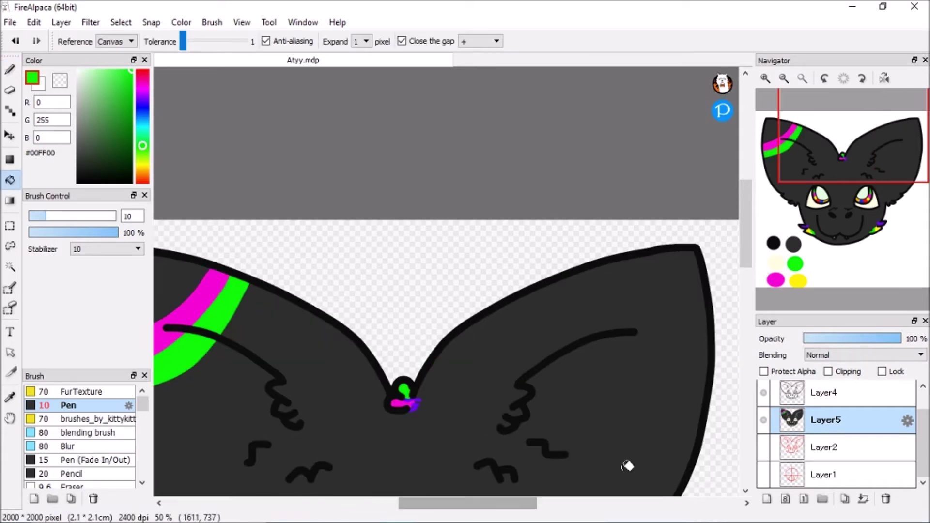
{"action": "left_click", "coordinate": [10, 69]}
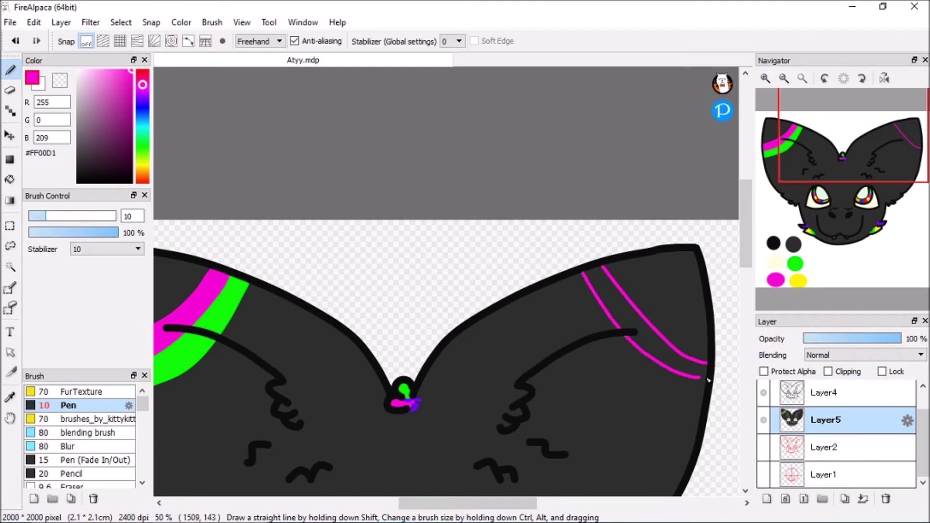
{"action": "left_click", "coordinate": [10, 179]}
{"action": "left_click", "coordinate": [629, 303]}
- Outline a green #00FF00 band along the lower edge of the right ear's pink band and fill it
{"action": "left_click", "coordinate": [10, 69]}
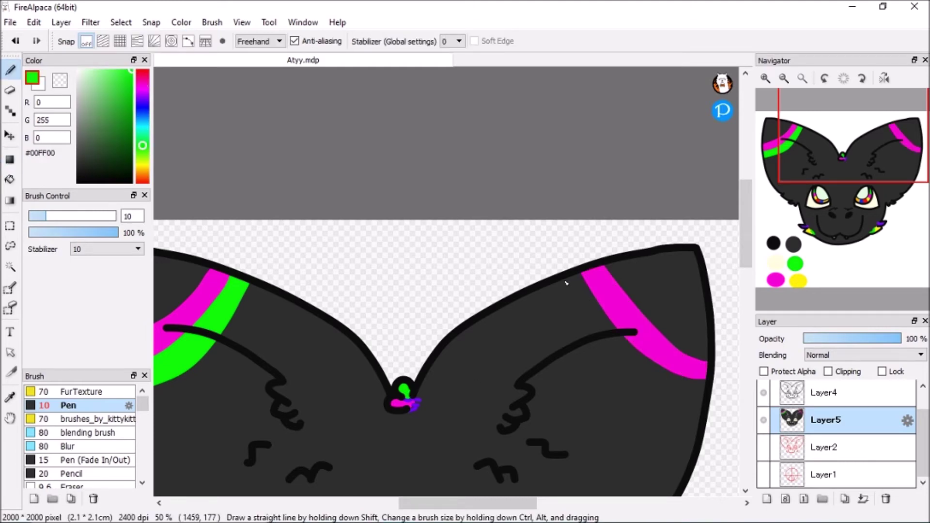
{"action": "left_click", "coordinate": [9, 180]}
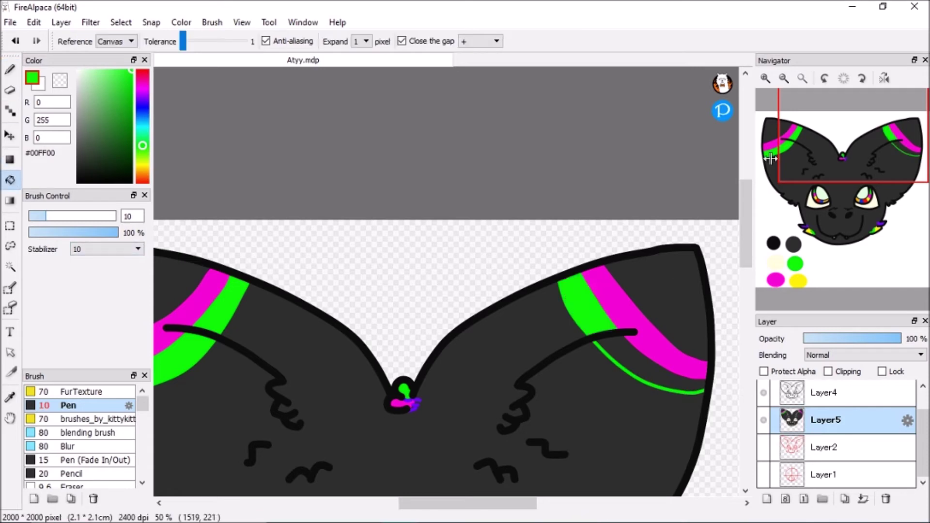
{"action": "left_click", "coordinate": [884, 79]}
{"action": "left_click", "coordinate": [475, 505]}
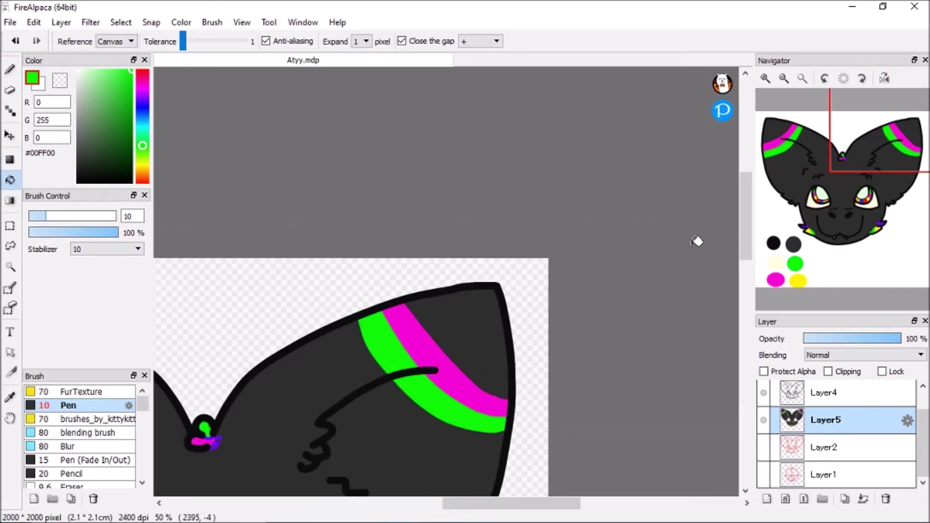
- Sample the head's dark grey #2D2D2D and set the bucket's Expand to 3 pixels
{"action": "scroll", "coordinate": [664, 425], "scroll_direction": "down", "scroll_amount": 5}
{"action": "left_click", "coordinate": [442, 344], "text": "alt"}
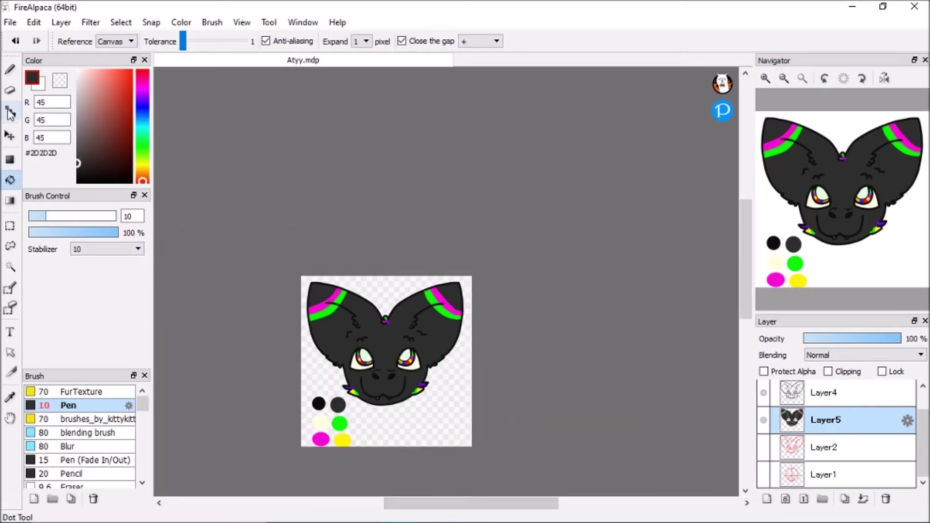
{"action": "scroll", "coordinate": [380, 218], "scroll_direction": "up", "scroll_amount": 3}
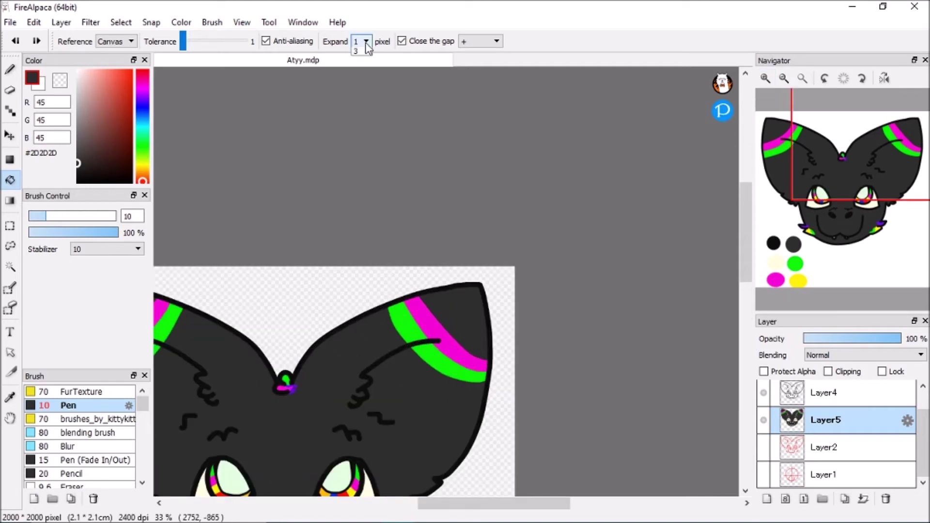
{"action": "left_click", "coordinate": [360, 79]}
{"action": "scroll", "coordinate": [265, 122], "scroll_direction": "down", "scroll_amount": 5}
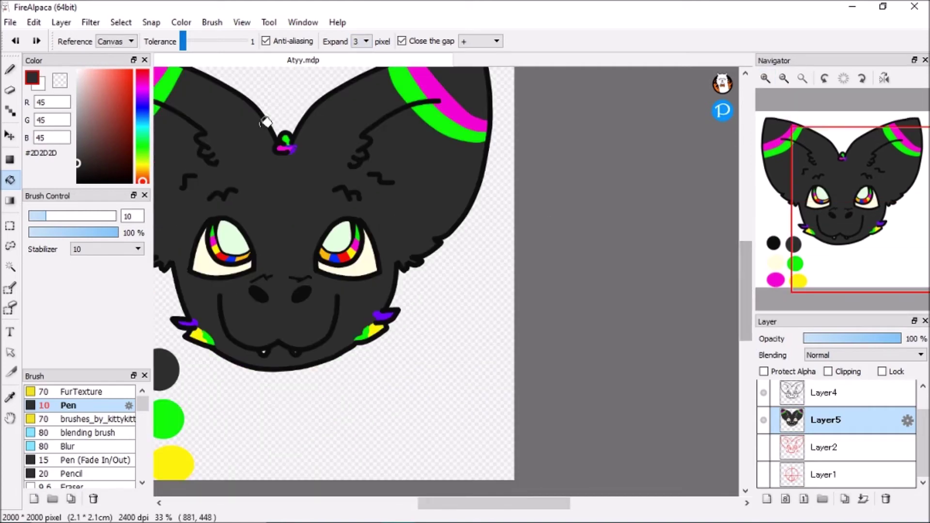
{"action": "left_click", "coordinate": [241, 226]}
{"action": "key", "text": "ctrl+z"}
{"action": "key", "text": "ctrl+z"}
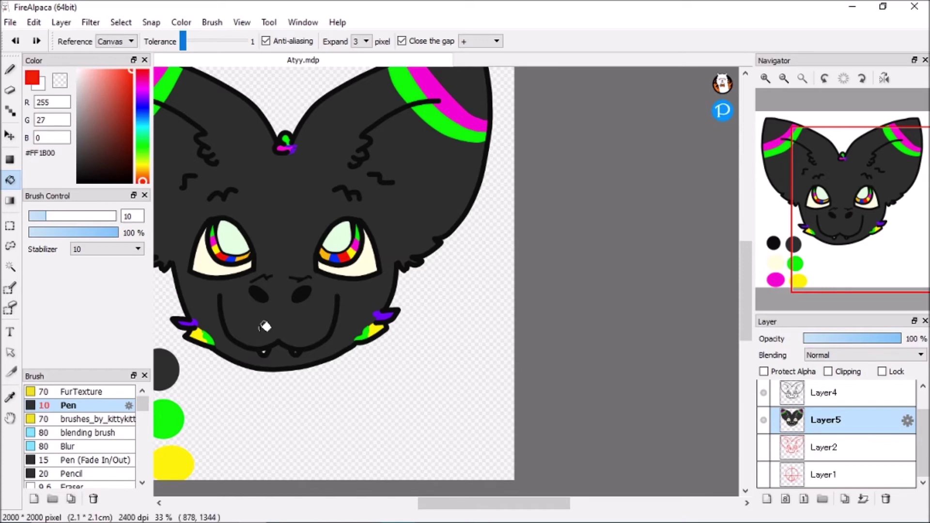
- Fill the pale centre of each eye with cyan #00FFFF
{"action": "left_click", "coordinate": [225, 248], "text": "alt"}
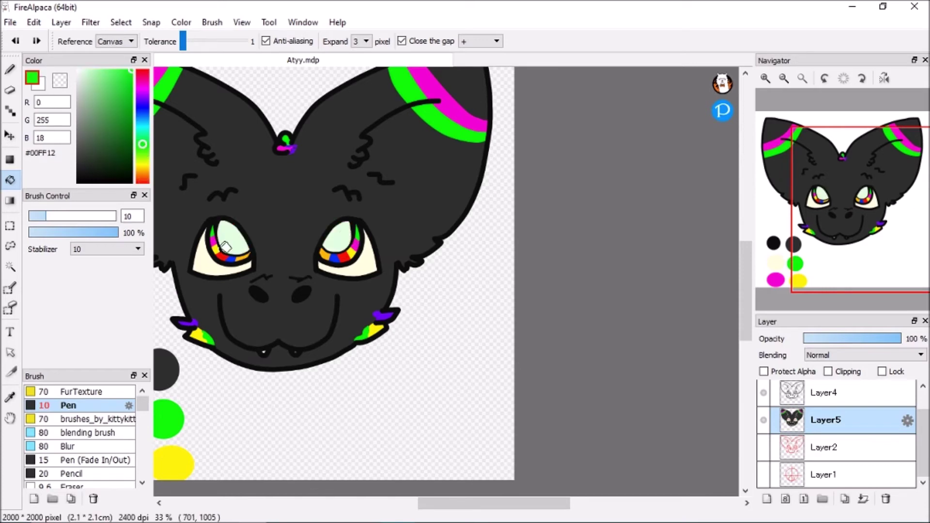
{"action": "left_click", "coordinate": [142, 129]}
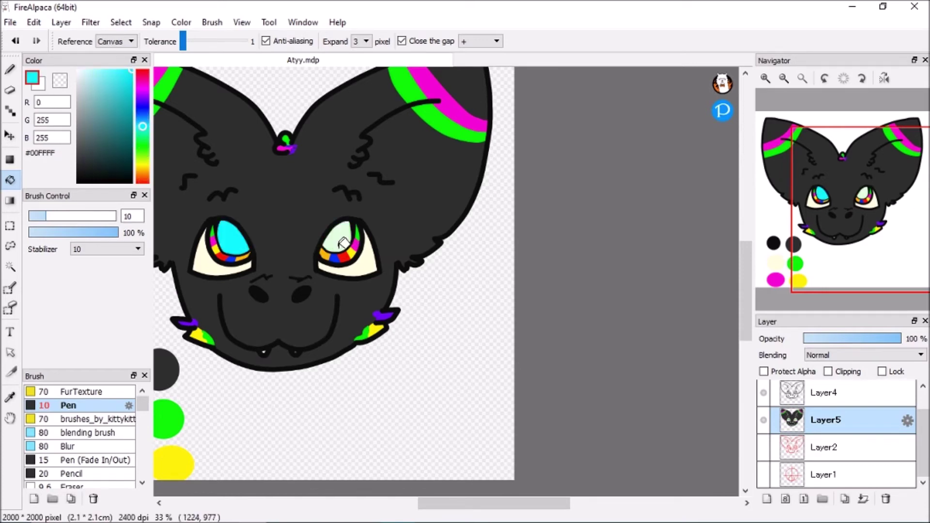
- Add a new layer above Layer5 with Multiply blending and 51% opacity
{"action": "left_click", "coordinate": [766, 499]}
{"action": "left_click", "coordinate": [862, 355]}
{"action": "left_click", "coordinate": [823, 191]}
{"action": "left_click", "coordinate": [855, 338]}
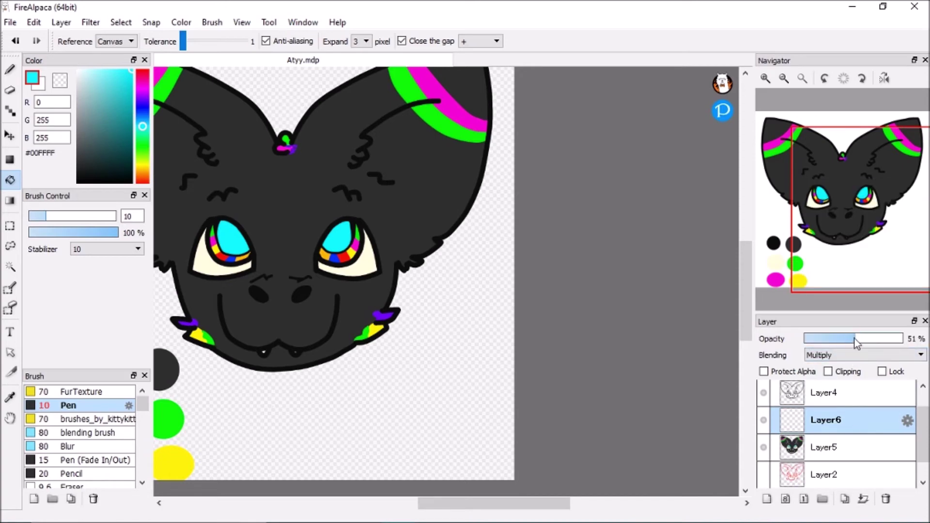
{"action": "left_click_drag", "start_coordinate": [143, 174], "coordinate": [143, 171]}
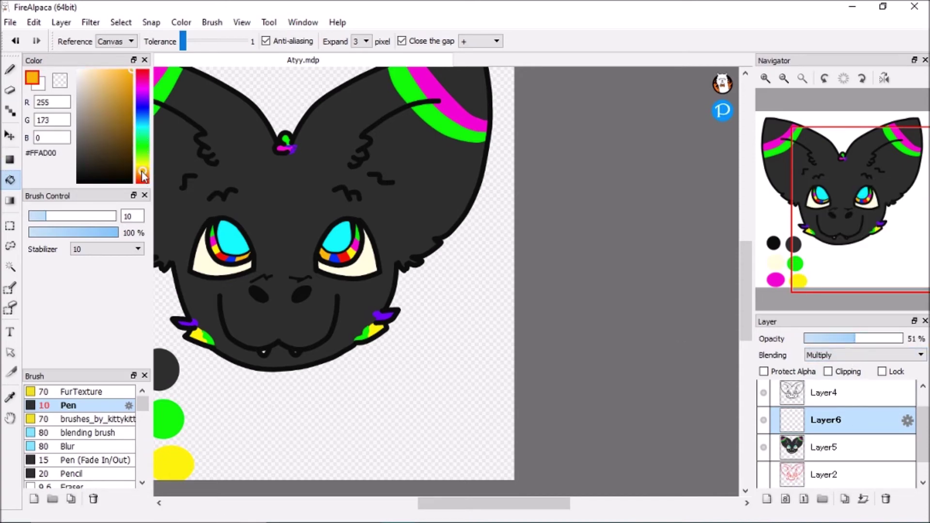
{"action": "key", "text": "b"}
{"action": "left_click", "coordinate": [439, 122], "text": "alt"}
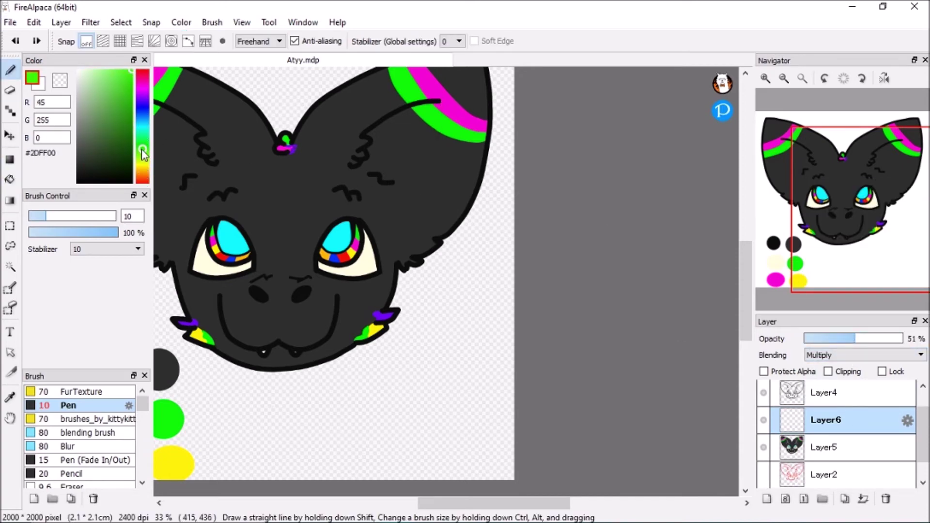
{"action": "key", "text": "ctrl+z"}
- Make Layer5 the active layer and choose magenta #E300FF as the brush colour
{"action": "double_click", "coordinate": [826, 447]}
{"action": "left_click", "coordinate": [479, 394]}
{"action": "left_click", "coordinate": [92, 71]}
{"action": "left_click", "coordinate": [142, 90]}
{"action": "left_click", "coordinate": [131, 71]}
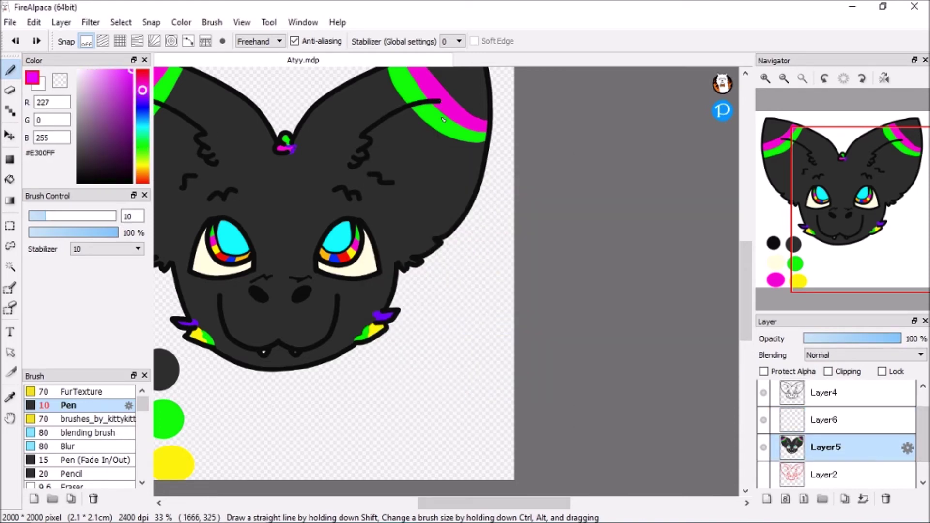
- Outline the inner area of the right ear on Layer6 with a 33 px magenta pen and fill it
{"action": "key", "text": "ctrl+z"}
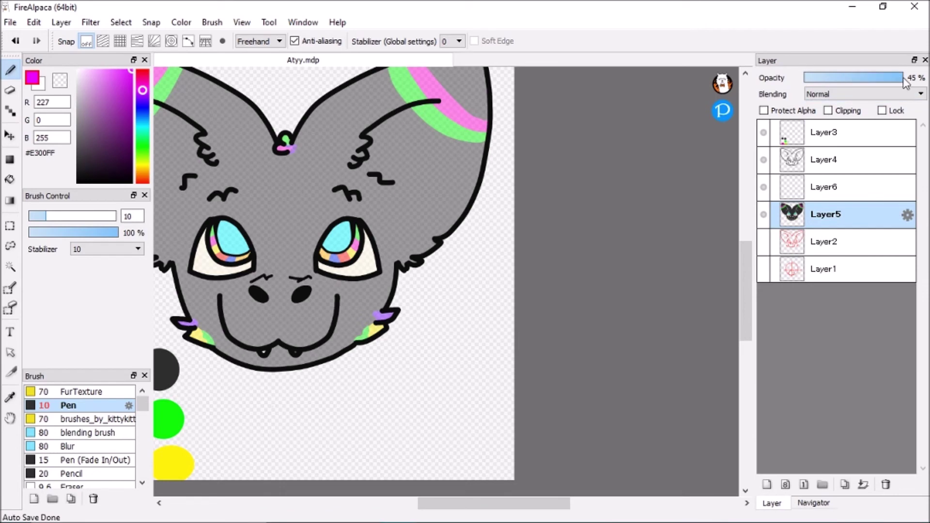
{"action": "left_click", "coordinate": [821, 191]}
{"action": "left_click_drag", "start_coordinate": [438, 109], "coordinate": [440, 138]}
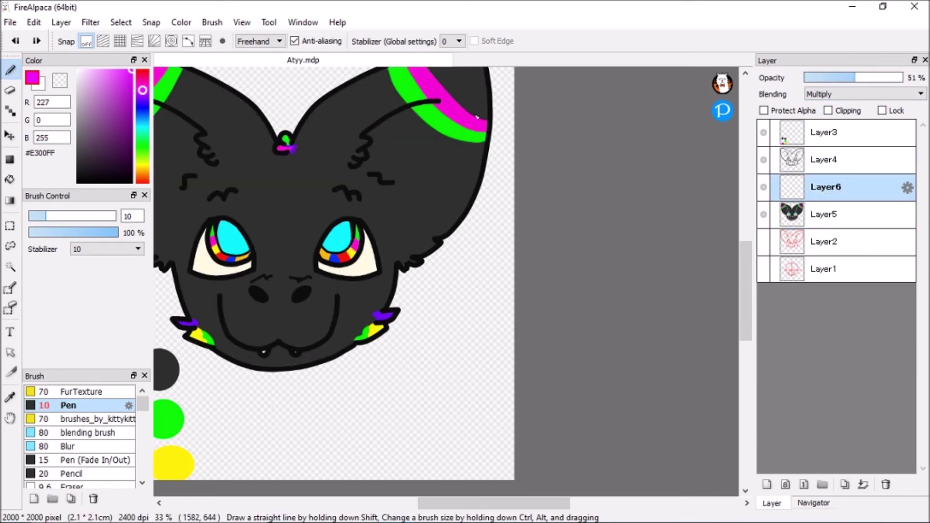
{"action": "key", "text": "ctrl+z"}
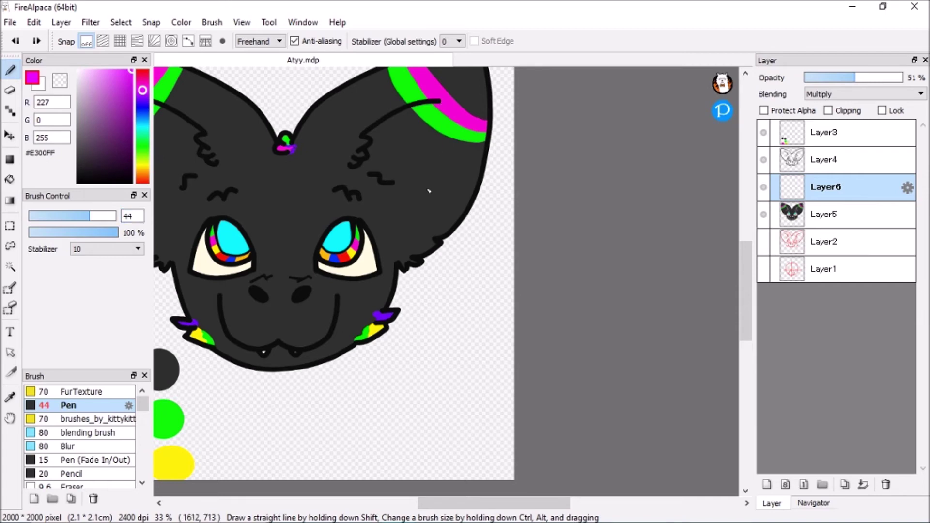
{"action": "type", "text": "33"}
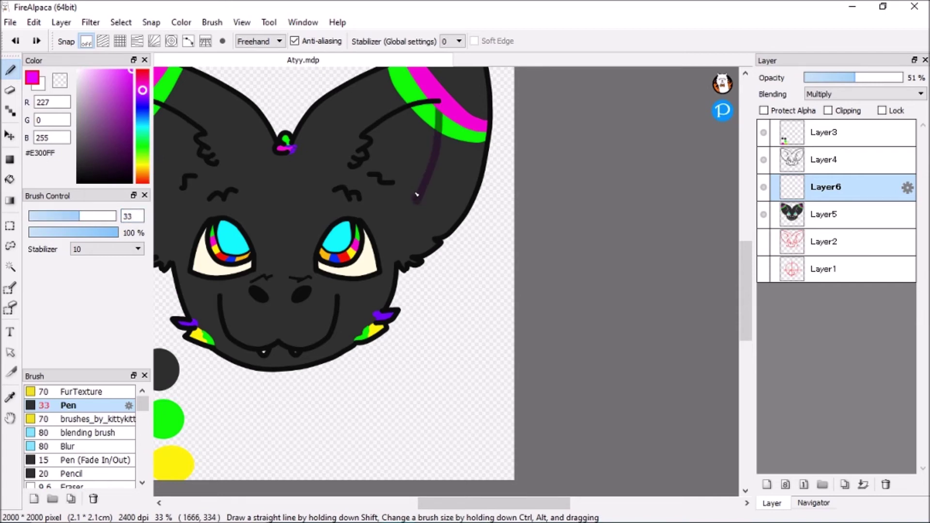
{"action": "type", "text": "g"}
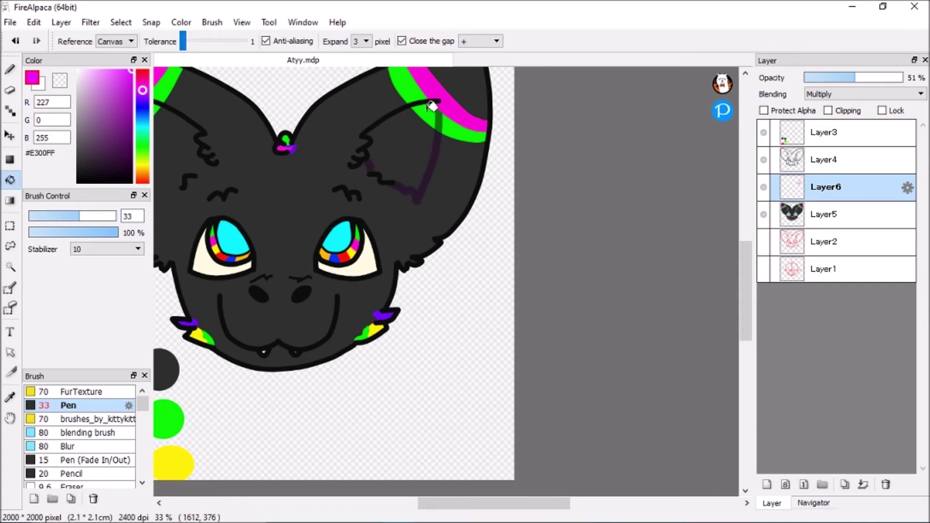
{"action": "left_click", "coordinate": [411, 155]}
- Outline the inner area of the left ear in magenta on Layer6 and fill it with the bucket
{"action": "left_click_drag", "start_coordinate": [555, 507], "coordinate": [517, 513]}
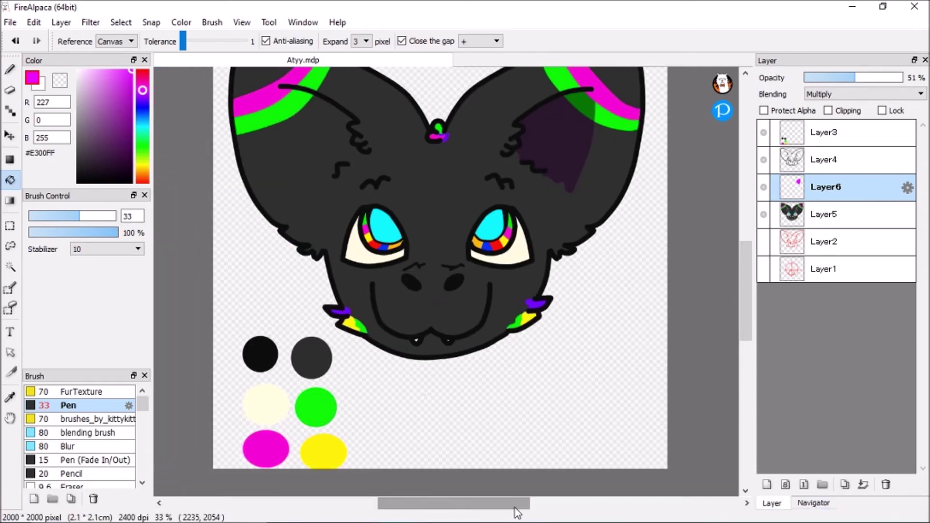
{"action": "key", "text": "b"}
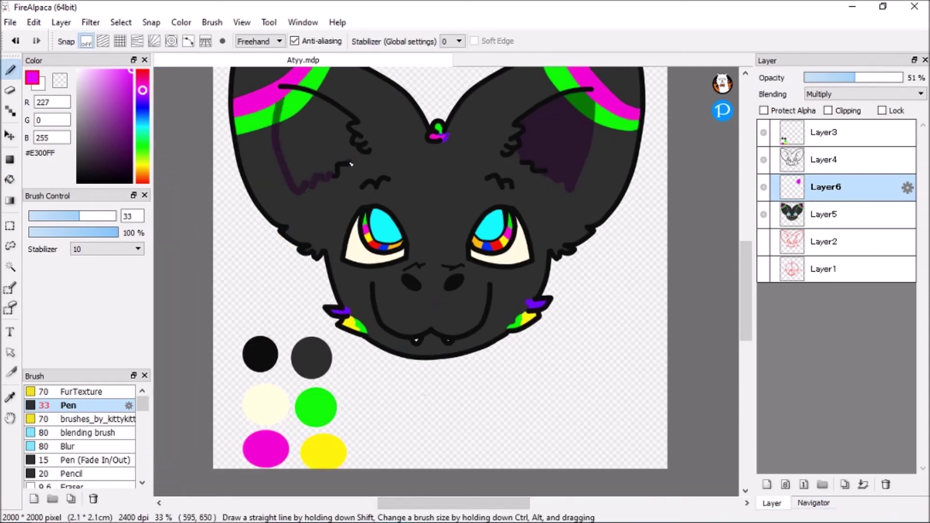
{"action": "left_click", "coordinate": [9, 179]}
{"action": "left_click", "coordinate": [291, 124]}
- Shade the lower edge of both eye whites in magenta on Layer6 and set the layer's opacity to 27%
{"action": "left_click_drag", "start_coordinate": [748, 287], "coordinate": [750, 297]}
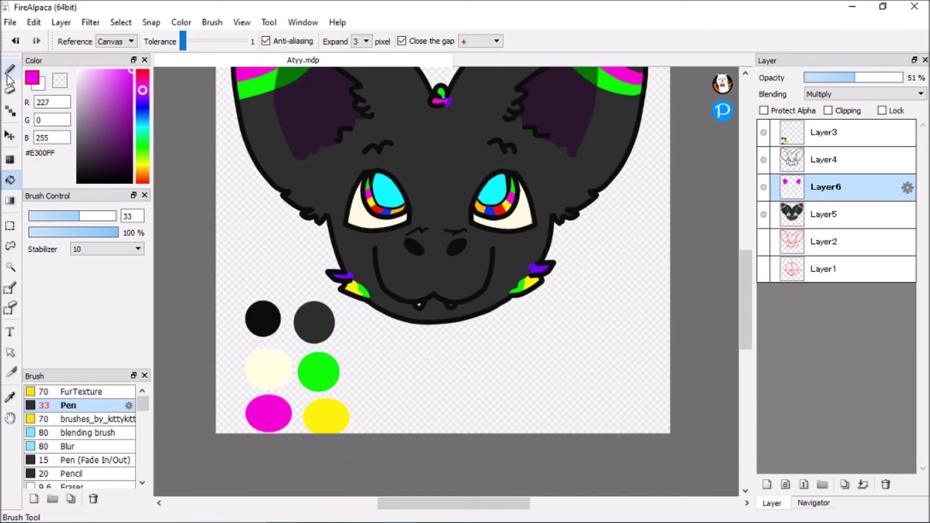
{"action": "key", "text": "b"}
{"action": "left_click", "coordinate": [814, 502]}
{"action": "scroll", "coordinate": [849, 219], "scroll_direction": "up", "scroll_amount": 2}
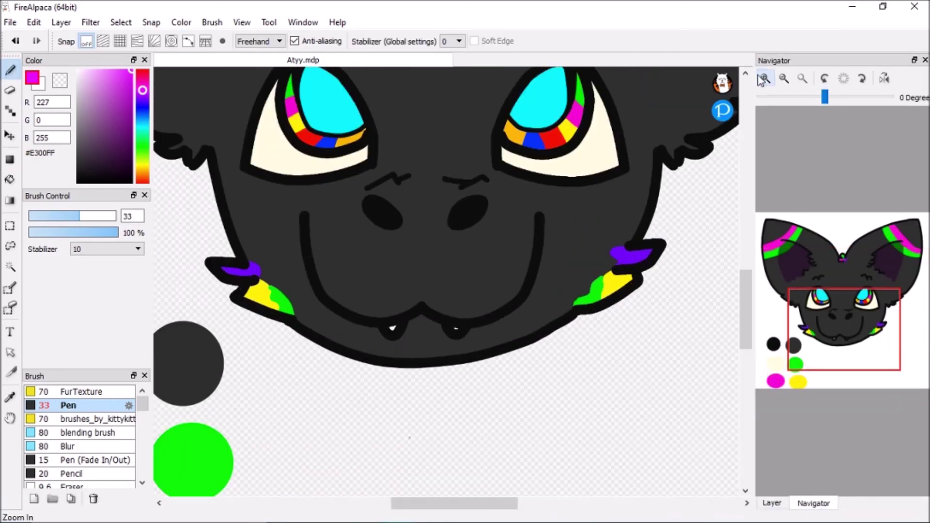
{"action": "left_click", "coordinate": [773, 504]}
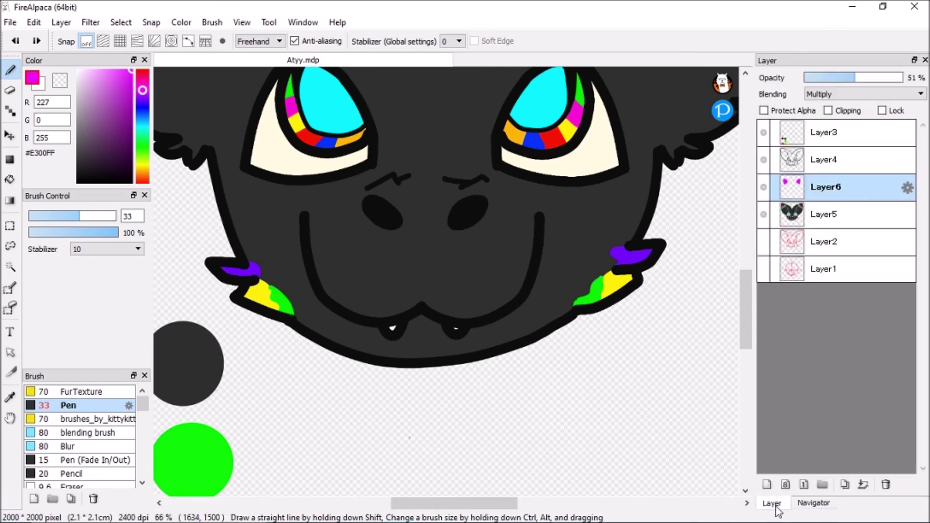
{"action": "left_click_drag", "start_coordinate": [747, 315], "coordinate": [765, 292]}
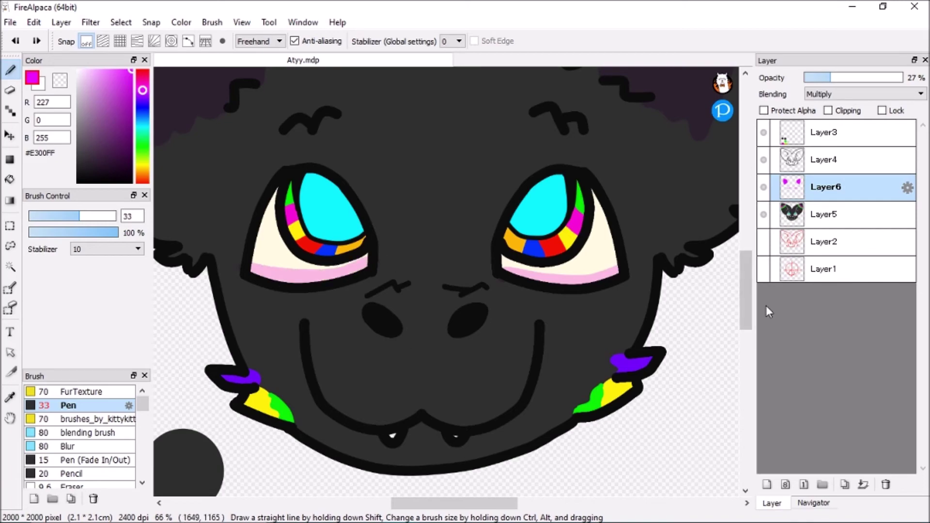
- Make Layer5 active and select the green stripe segment inside the right inner ear with the Magic Wand
{"action": "scroll", "coordinate": [481, 315], "scroll_direction": "down", "scroll_amount": 3}
{"action": "left_click", "coordinate": [823, 132]}
{"action": "left_click", "coordinate": [823, 187]}
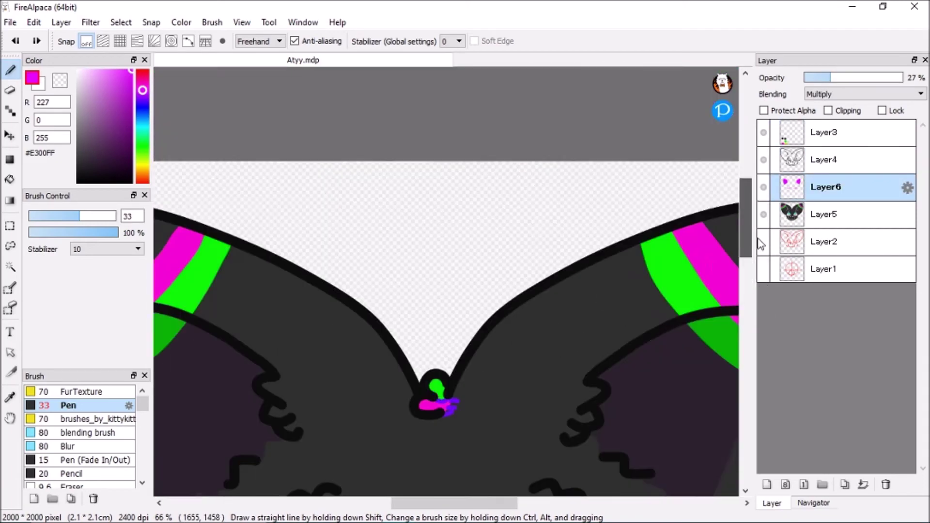
{"action": "scroll", "coordinate": [445, 280], "scroll_direction": "down", "scroll_amount": 5}
{"action": "left_click", "coordinate": [823, 214]}
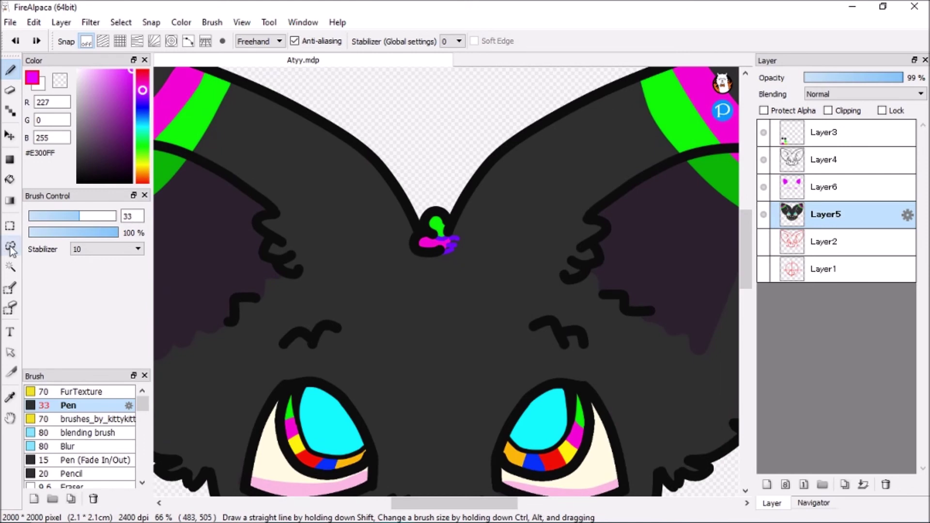
{"action": "key", "text": "w"}
{"action": "left_click", "coordinate": [712, 179]}
{"action": "left_click_drag", "start_coordinate": [477, 508], "coordinate": [528, 509]}
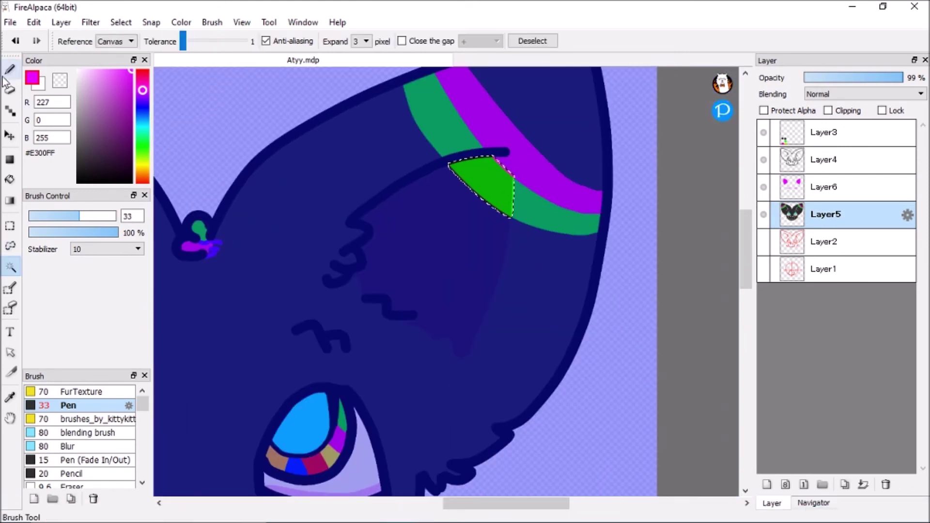
{"action": "left_click", "coordinate": [10, 180]}
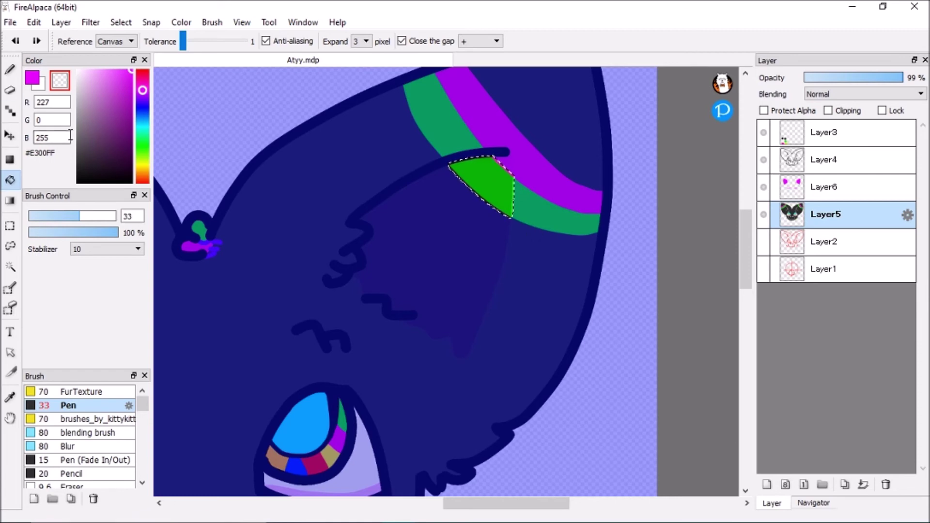
- Try painting the selected green segment dark grey #2E2E2E with a 2000 px pen
{"action": "left_click", "coordinate": [9, 69]}
{"action": "left_click_drag", "start_coordinate": [80, 216], "coordinate": [116, 216]}
{"action": "left_click", "coordinate": [481, 195]}
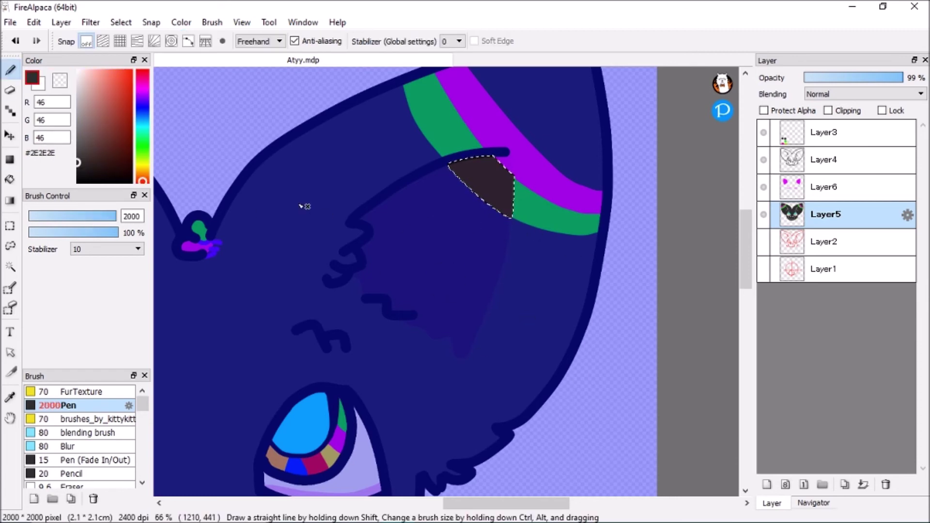
{"action": "left_click", "coordinate": [9, 266]}
{"action": "key", "text": "ctrl+z"}
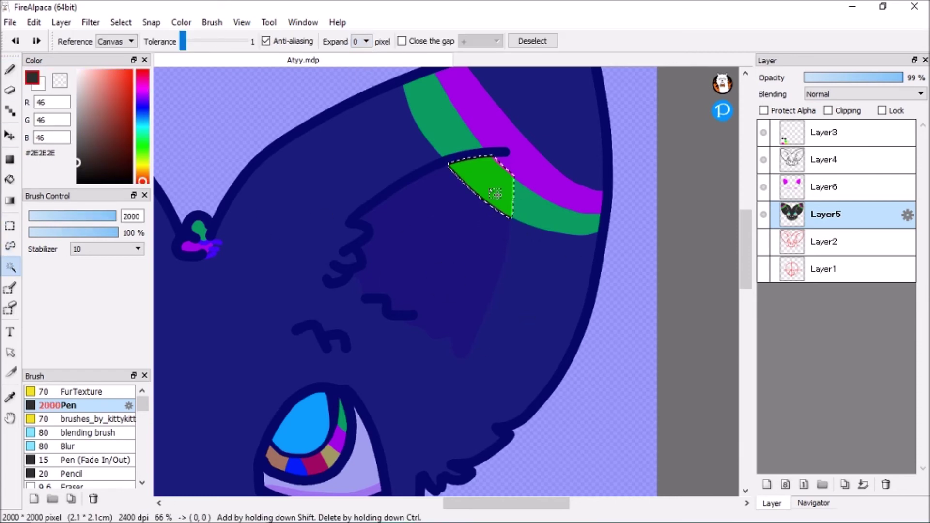
- Reselect the right ear's green segment with the Magic Wand's Expand at 1 pixel and paint it #2E2E2E
{"action": "key", "text": "b"}
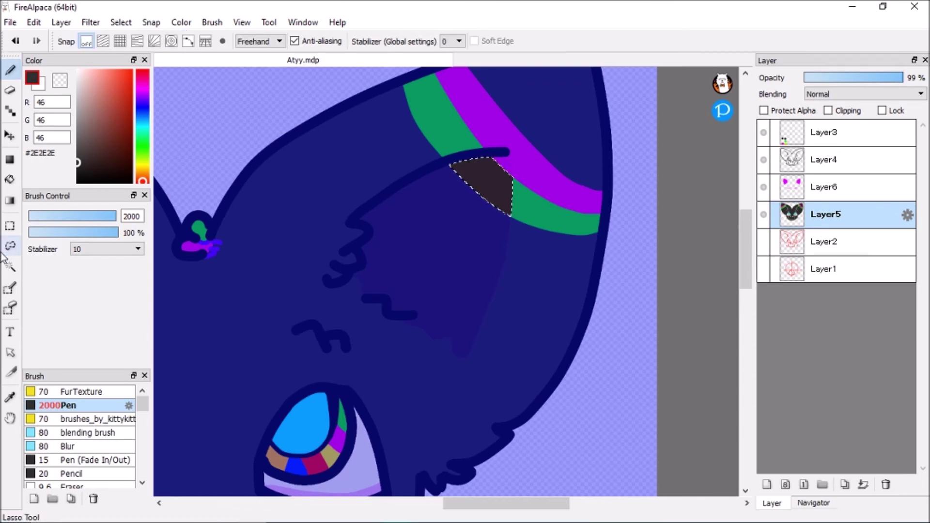
{"action": "left_click", "coordinate": [10, 267]}
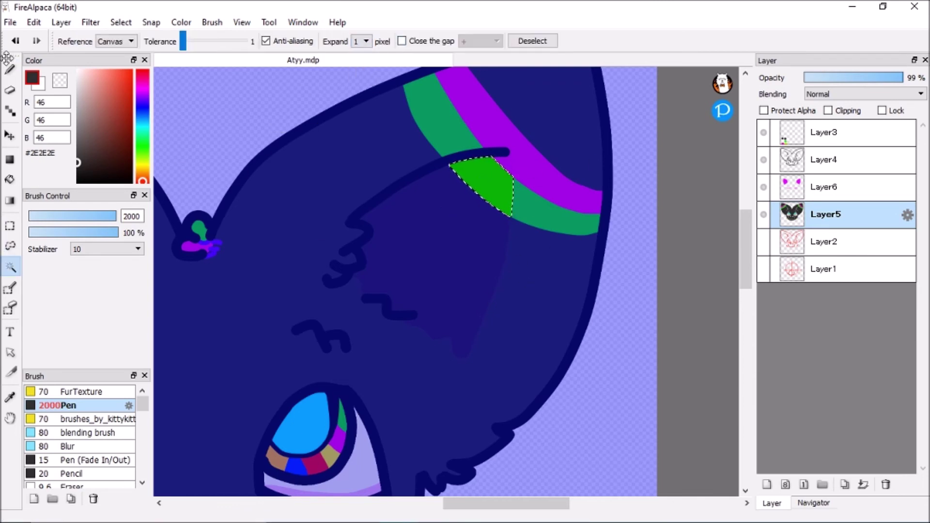
{"action": "key", "text": "b"}
{"action": "left_click", "coordinate": [489, 180]}
- Select the magenta stripe corner inside the right inner ear, paint it #2E2E2E and clear the selection
{"action": "left_click", "coordinate": [10, 267]}
{"action": "key", "text": "b"}
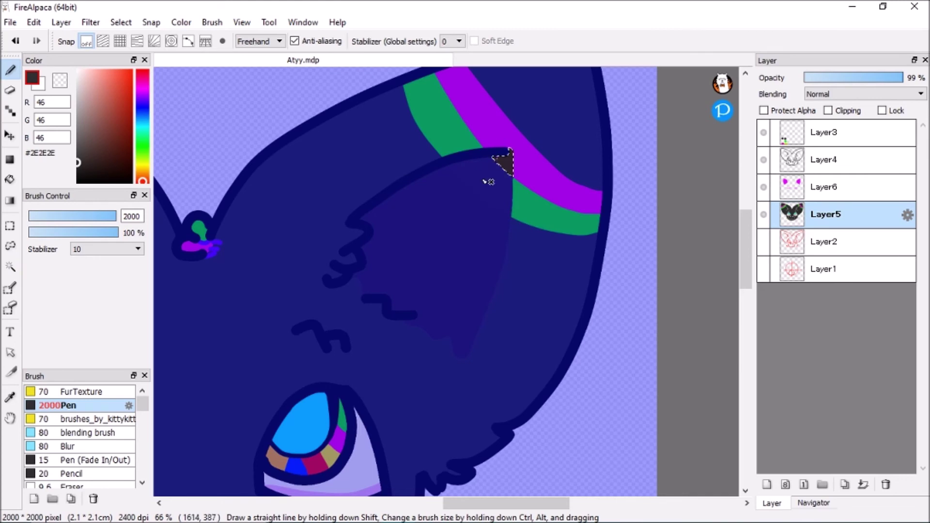
{"action": "left_click", "coordinate": [10, 226]}
{"action": "left_click", "coordinate": [544, 40]}
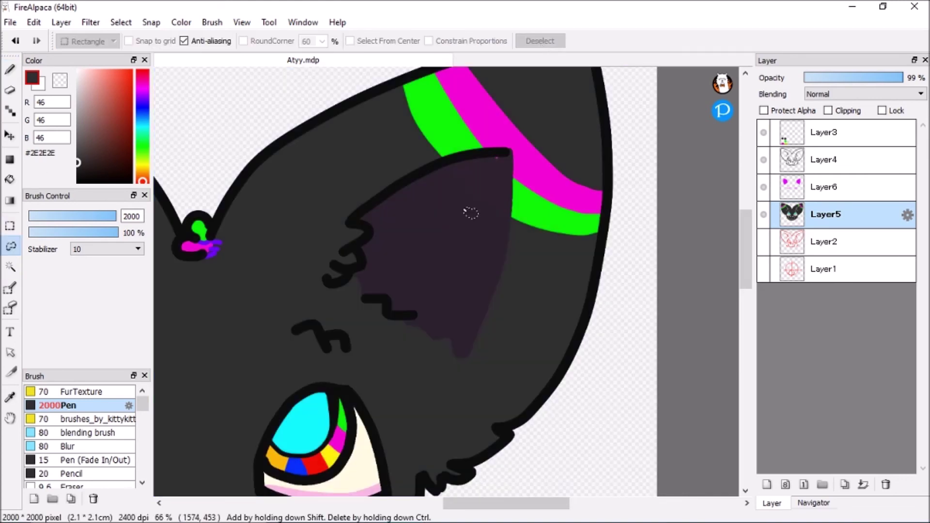
- Select the green stripe segment inside the left inner ear and paint it #2E2E2E with a 647 px pen
{"action": "left_click", "coordinate": [10, 70]}
{"action": "left_click", "coordinate": [94, 222]}
{"action": "left_click_drag", "start_coordinate": [94, 222], "coordinate": [116, 221]}
{"action": "left_click_drag", "start_coordinate": [444, 278], "coordinate": [426, 278]}
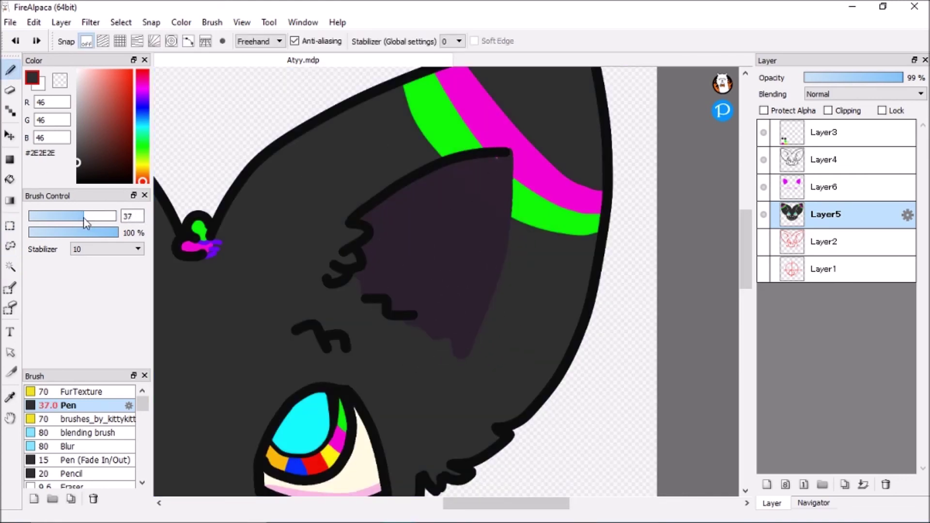
{"action": "scroll", "coordinate": [459, 493], "scroll_direction": "left", "scroll_amount": 5}
{"action": "left_click", "coordinate": [11, 266]}
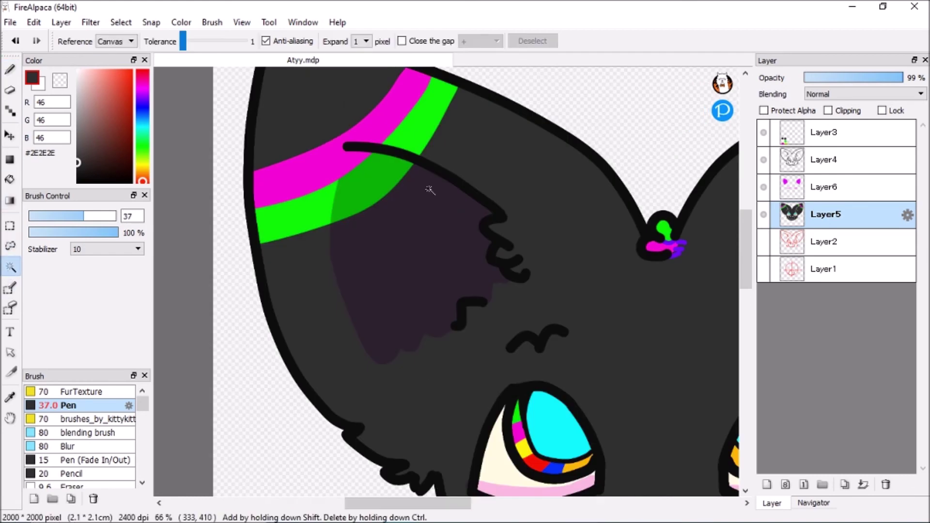
{"action": "left_click", "coordinate": [373, 187]}
{"action": "key", "text": "b"}
{"action": "left_click", "coordinate": [415, 193]}
- Select the magenta stripe corner inside the left inner ear, paint it #2E2E2E and clear the selection
{"action": "left_click", "coordinate": [10, 267]}
{"action": "left_click", "coordinate": [365, 154]}
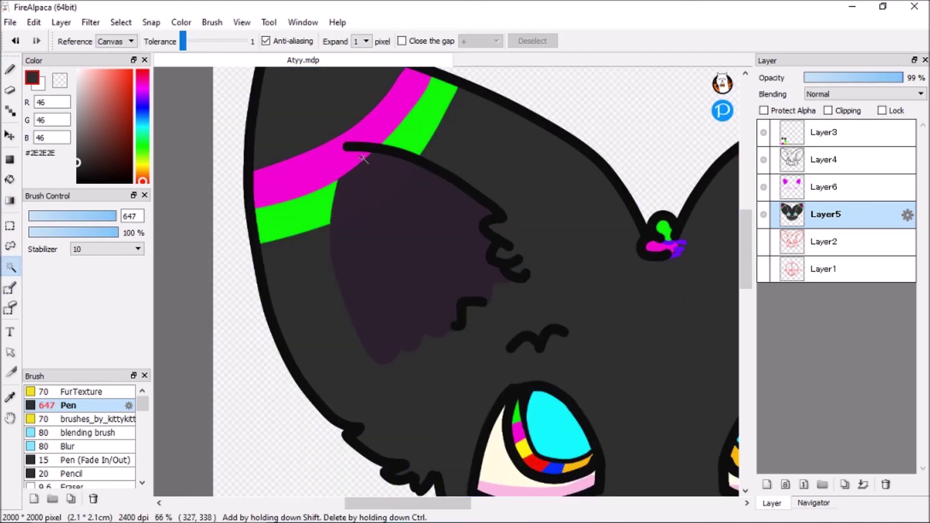
{"action": "key", "text": "b"}
{"action": "left_click", "coordinate": [380, 173]}
{"action": "left_click", "coordinate": [10, 308]}
{"action": "left_click", "coordinate": [10, 266]}
{"action": "left_click", "coordinate": [354, 157]}
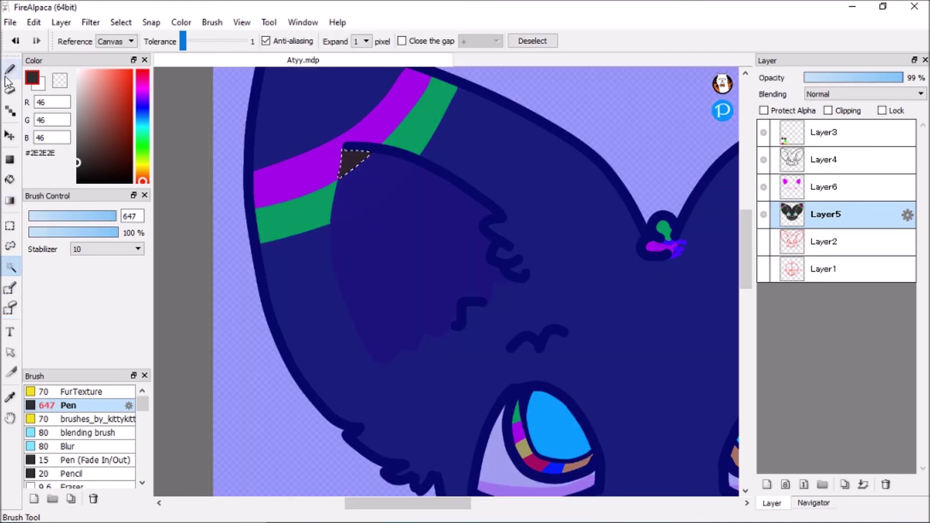
{"action": "key", "text": "b"}
{"action": "left_click", "coordinate": [291, 202]}
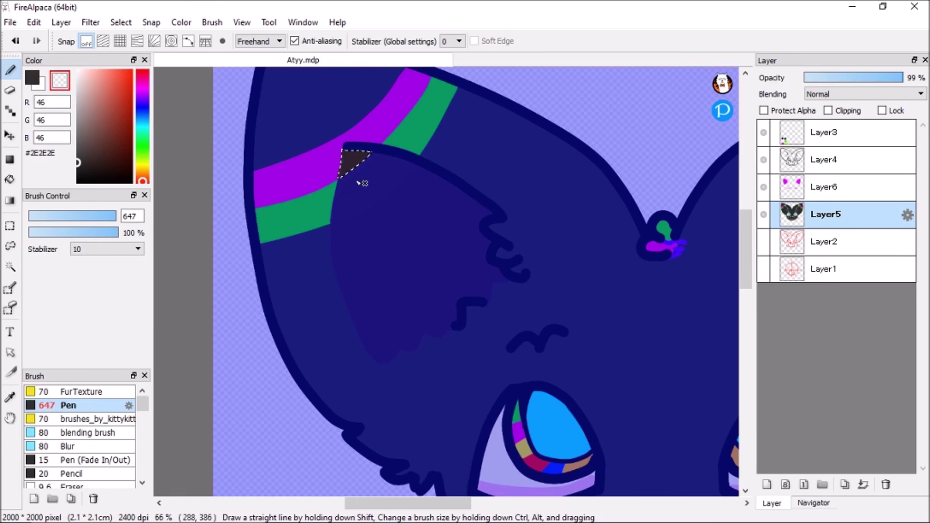
{"action": "key", "text": "ctrl+z"}
{"action": "key", "text": "w"}
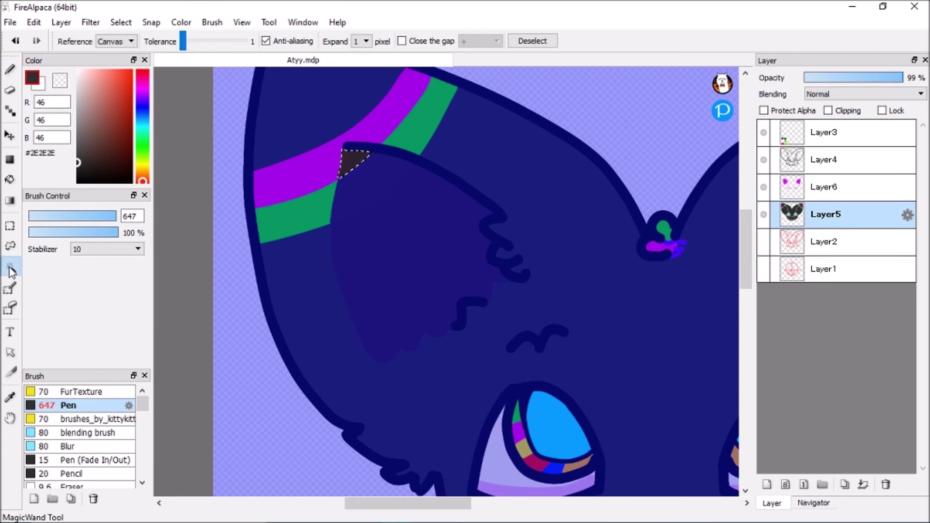
{"action": "key", "text": "ctrl+d"}
- Touch up the leftover seam inside the left inner ear with a 19 px pen in #2E2E2E
{"action": "key", "text": "b"}
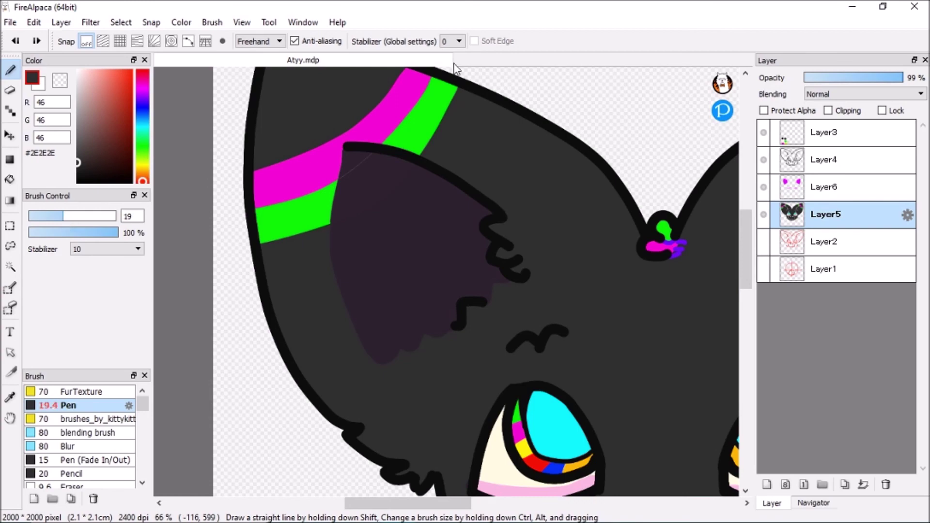
{"action": "left_click", "coordinate": [354, 180]}
{"action": "left_click_drag", "start_coordinate": [400, 499], "coordinate": [451, 498]}
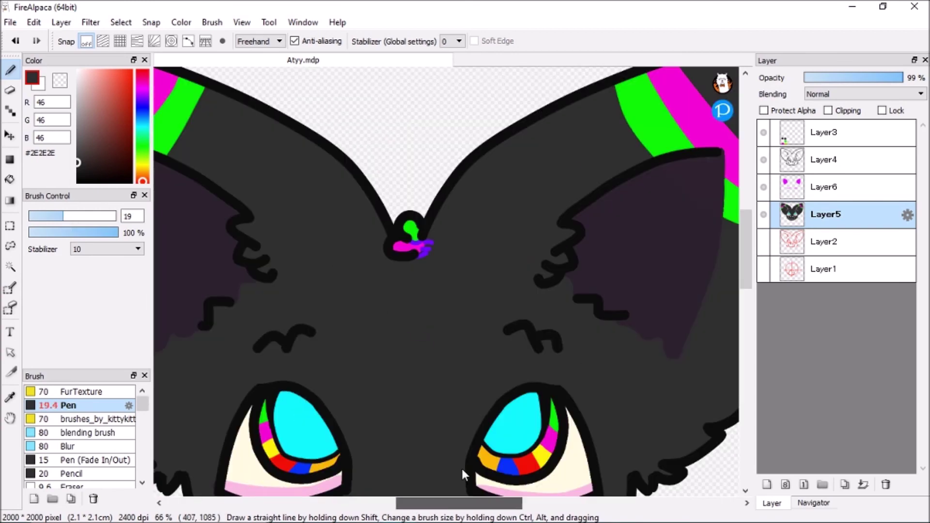
- Dock the layer list beneath the canvas overview and delete the sketch layers Layer2 and Layer1
{"action": "left_click_drag", "start_coordinate": [784, 60], "coordinate": [789, 427]}
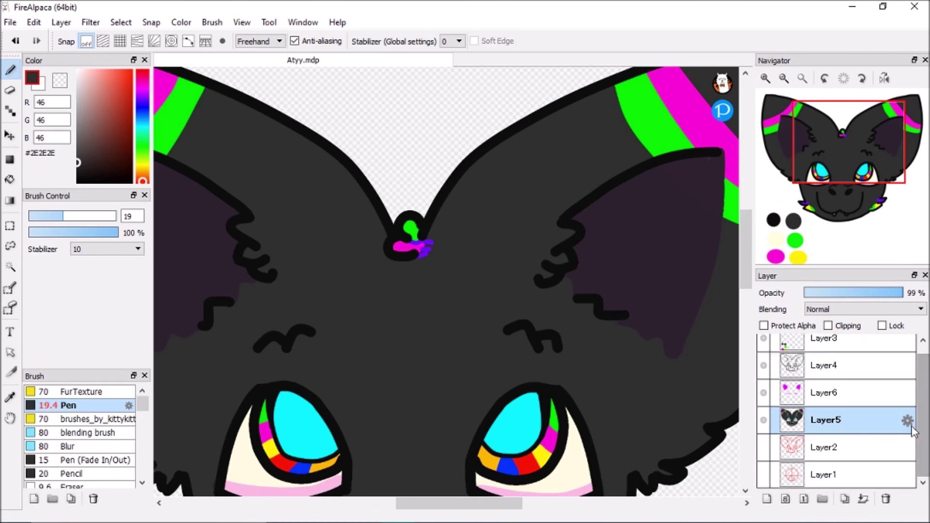
{"action": "key", "text": "ctrl+z"}
{"action": "key", "text": "ctrl+z"}
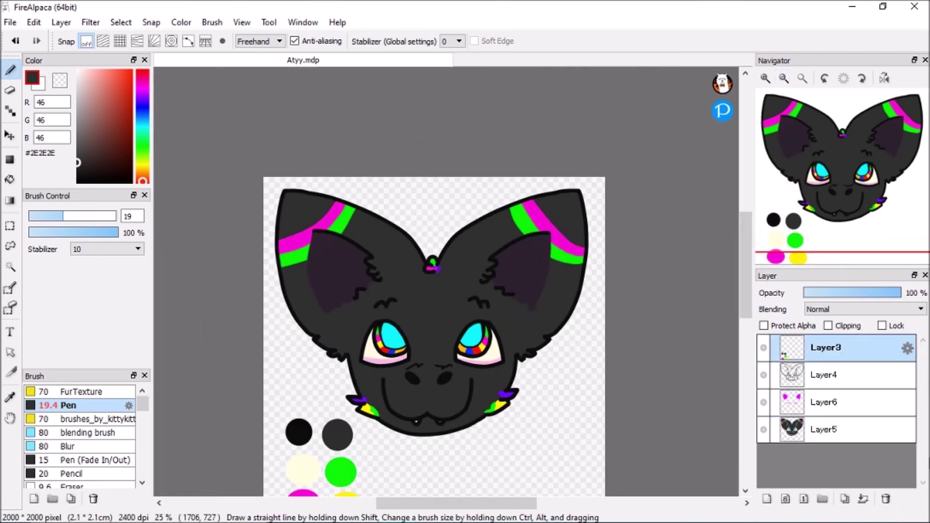
- Add a new layer at the bottom of the stack beneath Layer5 and delete the colour-swatch layer Layer3
{"action": "left_click", "coordinate": [767, 499]}
{"action": "left_click_drag", "start_coordinate": [823, 347], "coordinate": [859, 439]}
- Try selecting the canvas background with the Magic Wand on Layer7 while hiding and showing Layer4, Layer6 and Layer5
{"action": "left_click", "coordinate": [763, 402]}
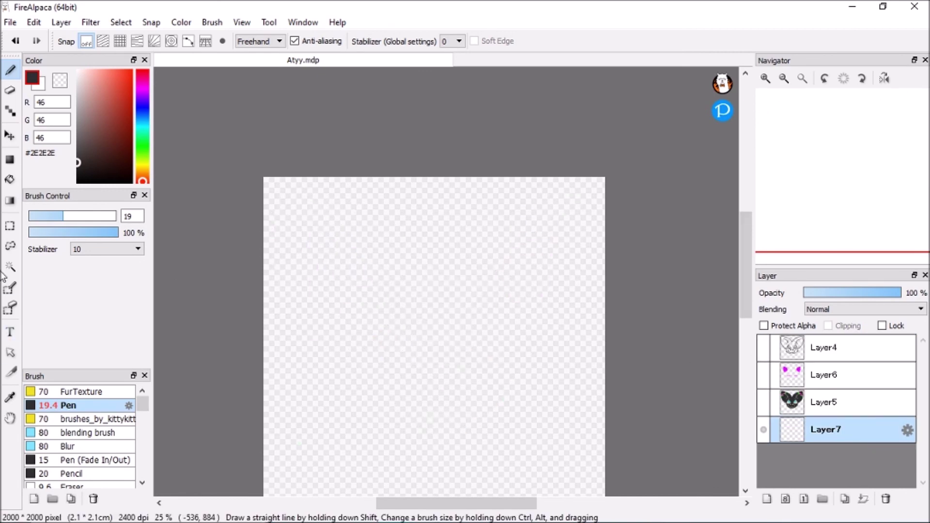
{"action": "key", "text": "w"}
{"action": "left_click", "coordinate": [763, 402]}
{"action": "left_click", "coordinate": [513, 400]}
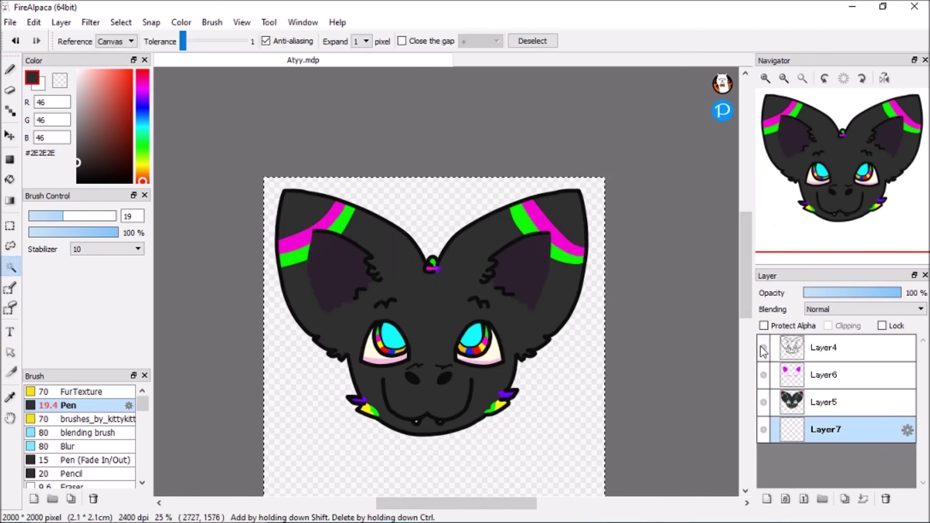
{"action": "left_click", "coordinate": [763, 402]}
{"action": "left_click", "coordinate": [763, 375]}
{"action": "left_click", "coordinate": [763, 347]}
{"action": "left_click", "coordinate": [763, 402]}
{"action": "left_click", "coordinate": [763, 374]}
{"action": "left_click", "coordinate": [763, 347]}
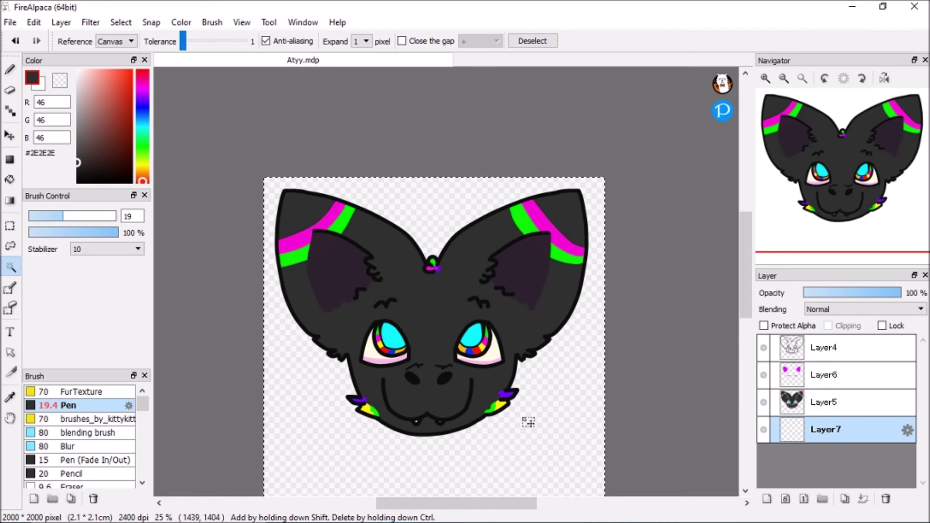
{"action": "key", "text": "ctrl+d"}
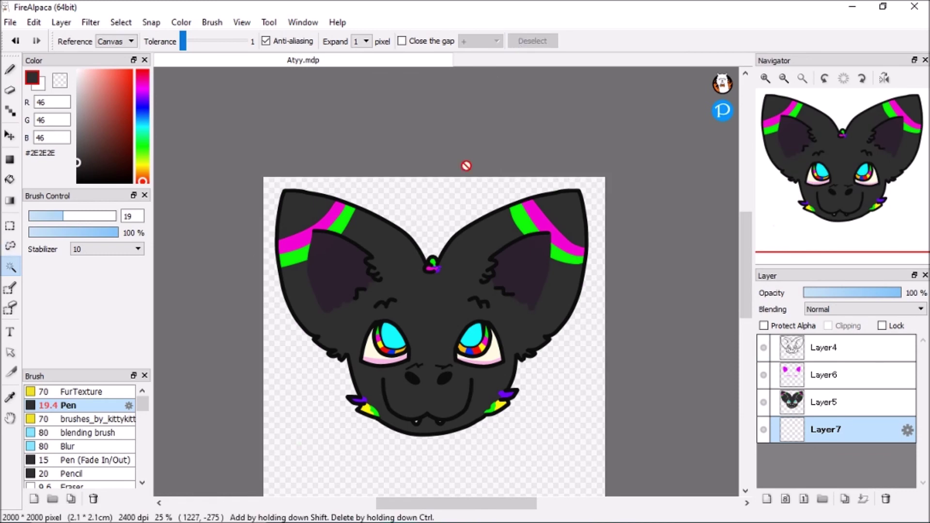
- Select the head's silhouette on Layer7 with the Magic Wand and hide Layer5, Layer6 and Layer4
{"action": "left_click", "coordinate": [436, 206]}
{"action": "left_click", "coordinate": [763, 402]}
{"action": "left_click", "coordinate": [763, 374]}
{"action": "left_click", "coordinate": [763, 348]}
- Fill the head silhouette on Layer7 with white (#FFFFFF) so that it extends slightly past the head's outline
{"action": "left_click", "coordinate": [78, 71]}
{"action": "key", "text": "b"}
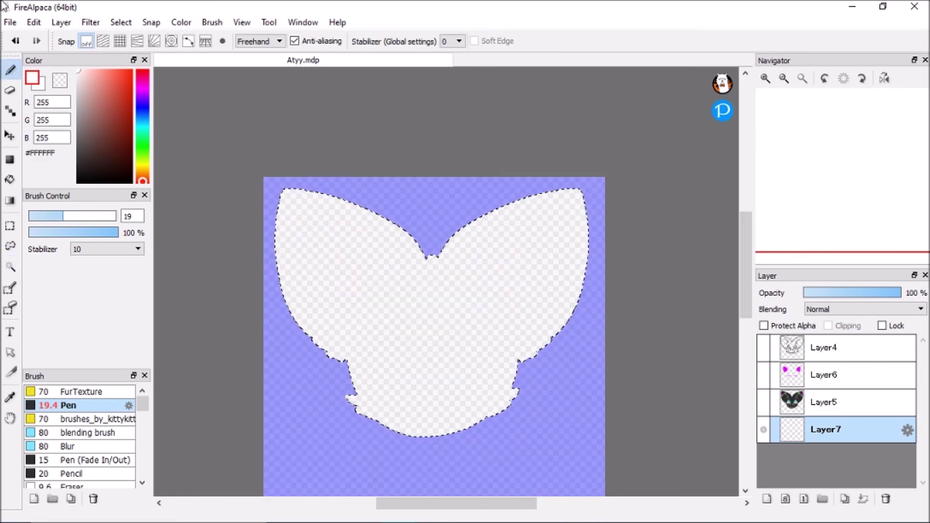
{"action": "left_click", "coordinate": [9, 179]}
{"action": "left_click", "coordinate": [472, 424]}
{"action": "left_click", "coordinate": [10, 266]}
{"action": "left_click", "coordinate": [431, 298]}
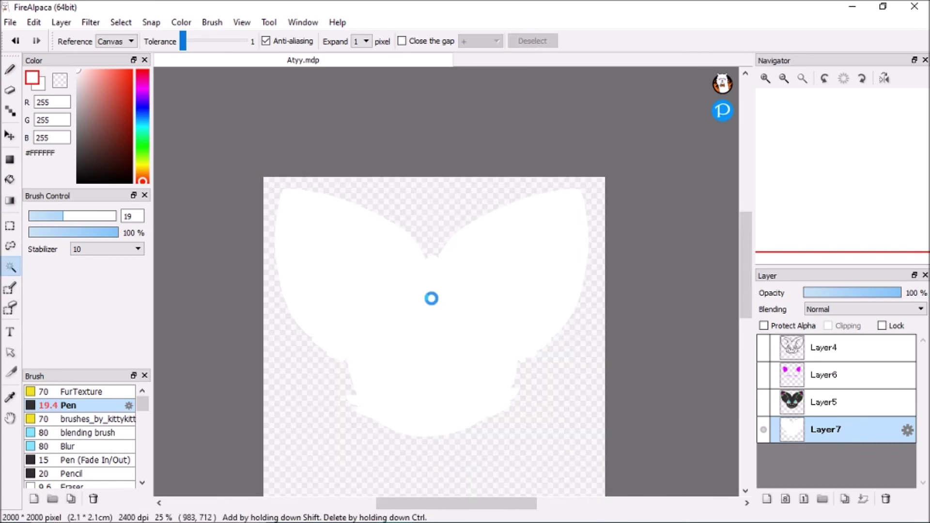
{"action": "key", "text": "g"}
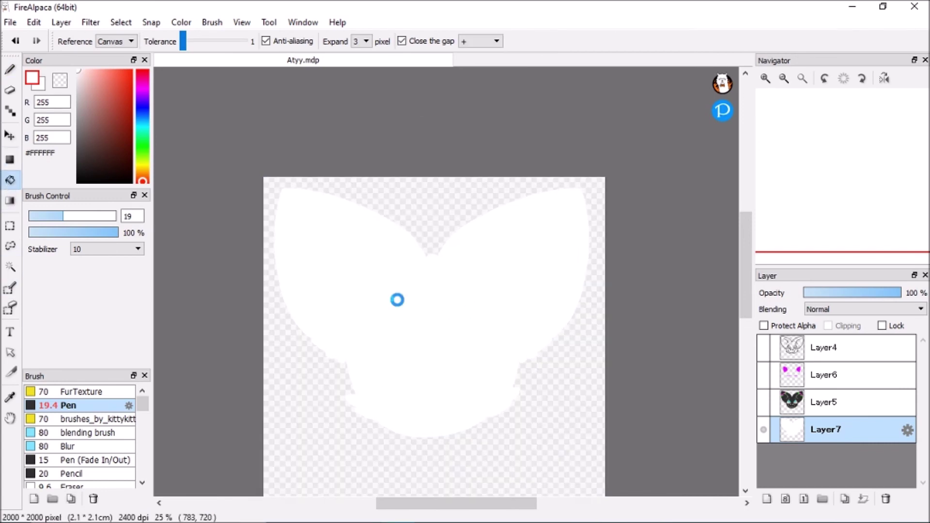
- Draw a paw shape with a scalloped upper edge beside the head's right cheek with a 19 px white pen and fill it white
{"action": "key", "text": "b"}
{"action": "scroll", "coordinate": [421, 194], "scroll_direction": "up", "scroll_amount": 2}
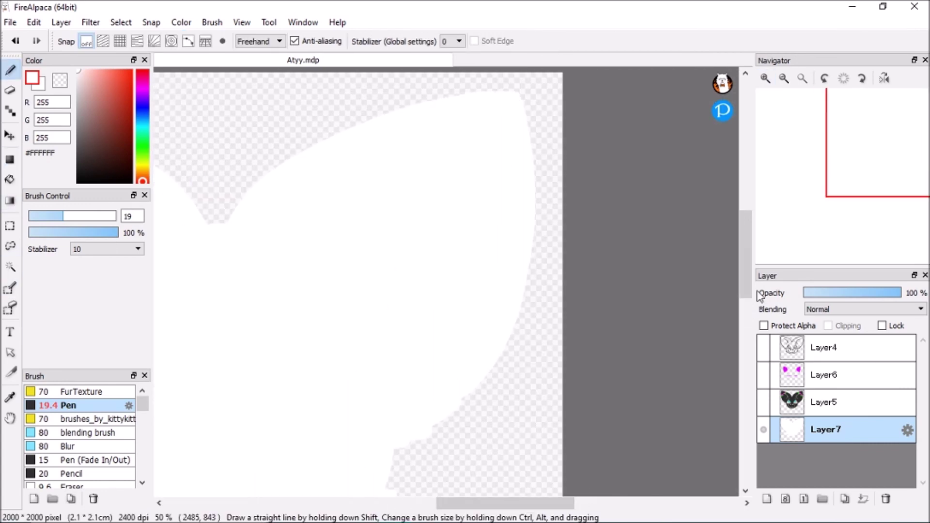
{"action": "left_click_drag", "start_coordinate": [745, 232], "coordinate": [741, 337]}
{"action": "left_click_drag", "start_coordinate": [425, 242], "coordinate": [459, 225]}
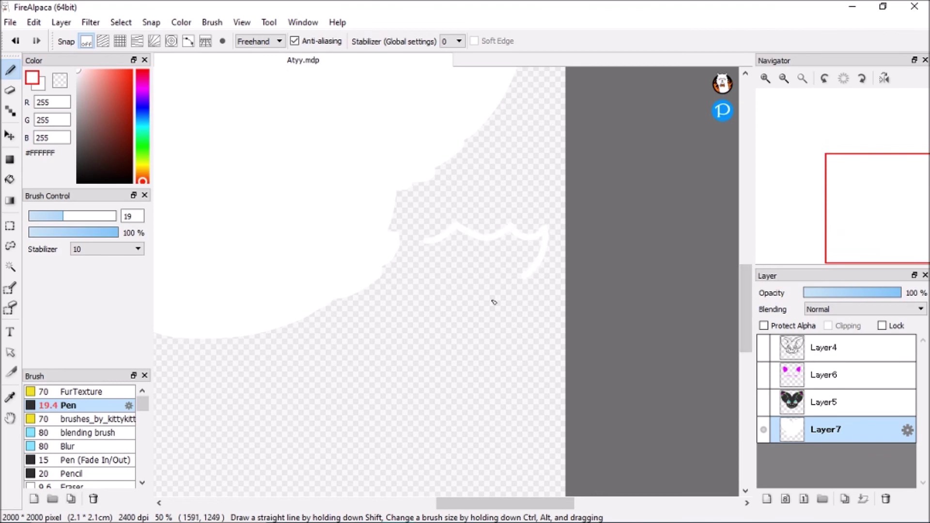
{"action": "key", "text": "w"}
- Duplicate Layer7, select the white paw on the copy and move it about 1522 px left to the head's other side
{"action": "left_click", "coordinate": [844, 498]}
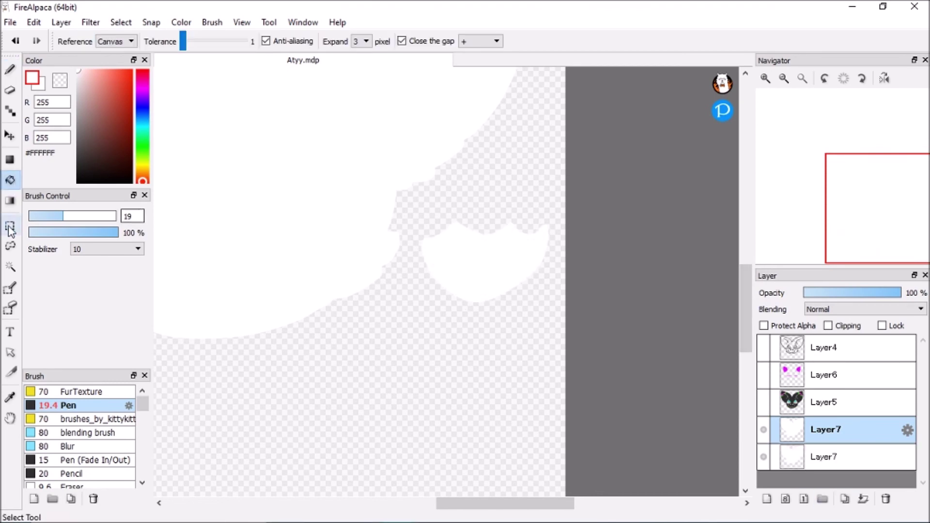
{"action": "left_click", "coordinate": [477, 249]}
{"action": "key", "text": "ctrl+t"}
{"action": "scroll", "coordinate": [477, 250], "scroll_direction": "down", "scroll_amount": 3}
{"action": "left_click_drag", "start_coordinate": [456, 248], "coordinate": [287, 249]}
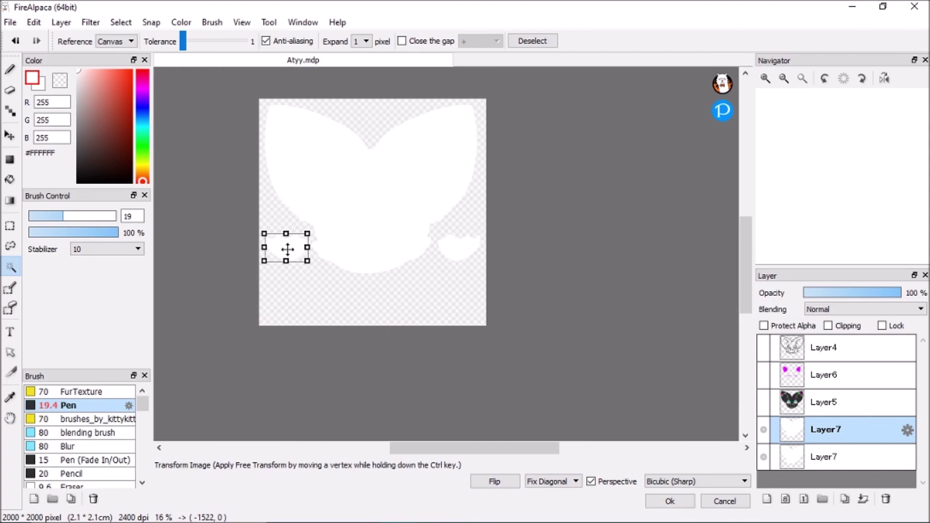
{"action": "left_click", "coordinate": [669, 501]}
- Merge the duplicated layer with the original Layer7 and clear the selection
{"action": "left_click", "coordinate": [885, 499]}
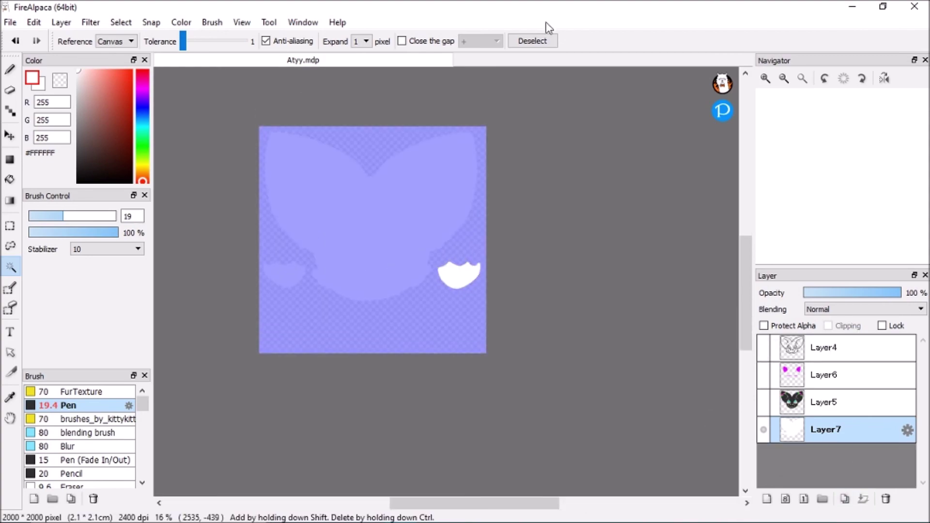
{"action": "left_click", "coordinate": [532, 41]}
{"action": "left_click", "coordinate": [532, 509]}
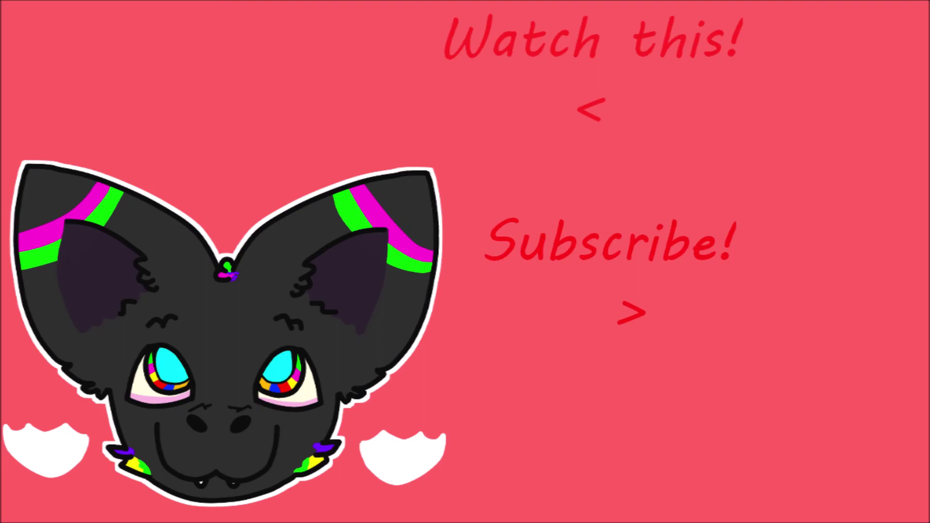